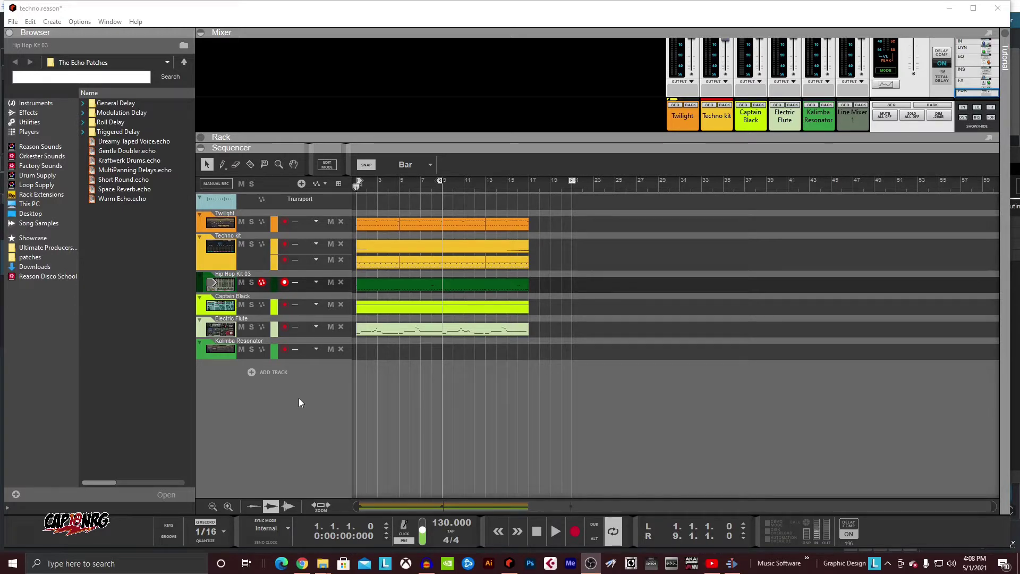
Bring Reason forward and play the techno song briefly to audition it, then stop
click(299, 398)
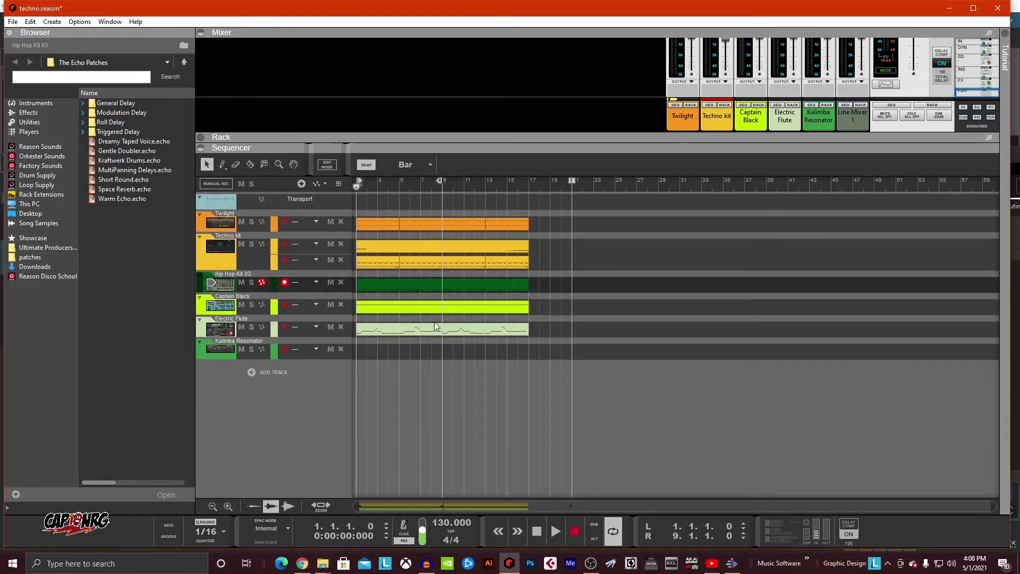
key(space)
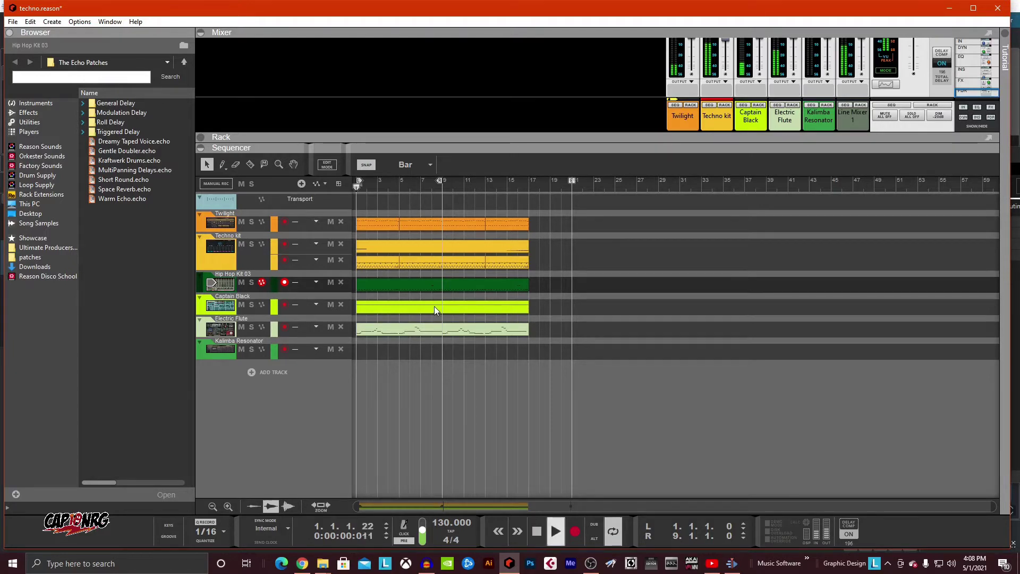
click(537, 532)
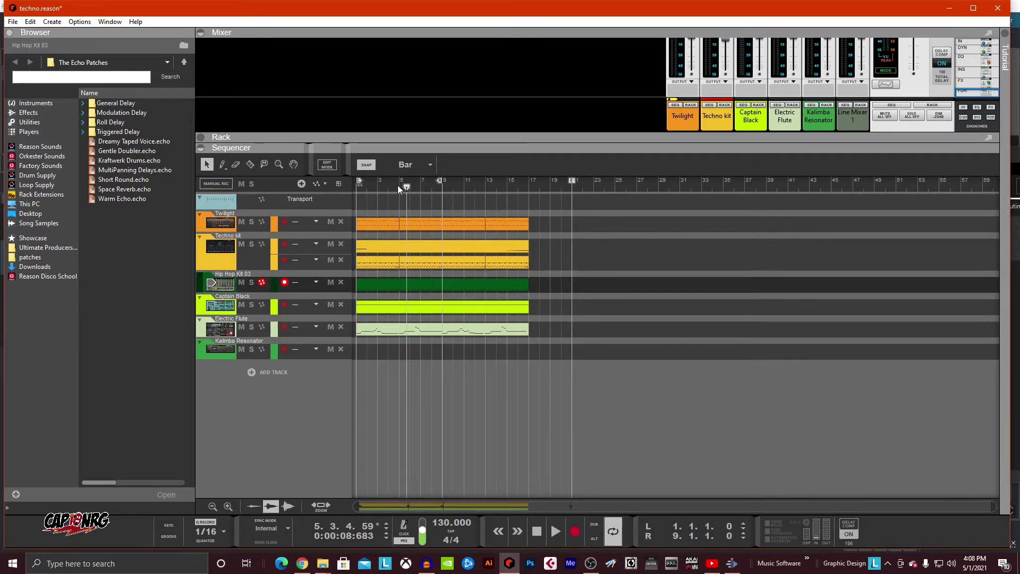
Move the song position and drag the loop end locator along the ruler
drag(397, 185, 429, 197)
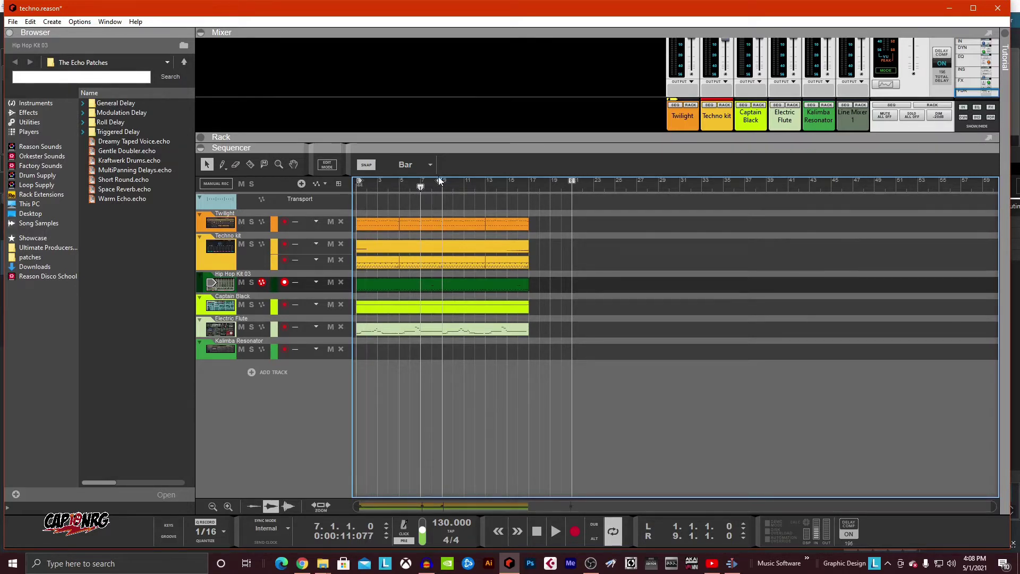
key(KP_7)
drag(450, 181, 378, 186)
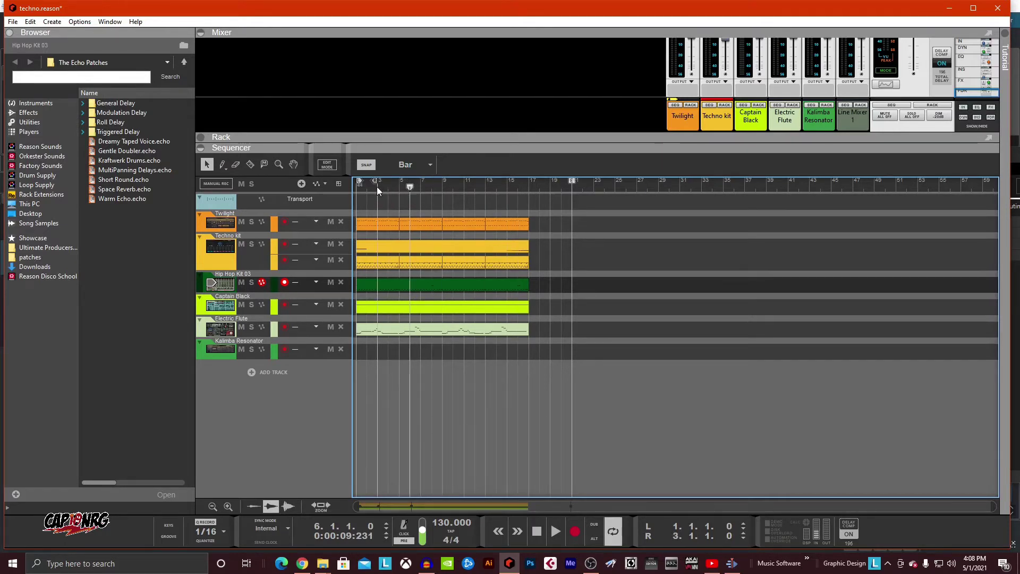
drag(377, 187, 524, 208)
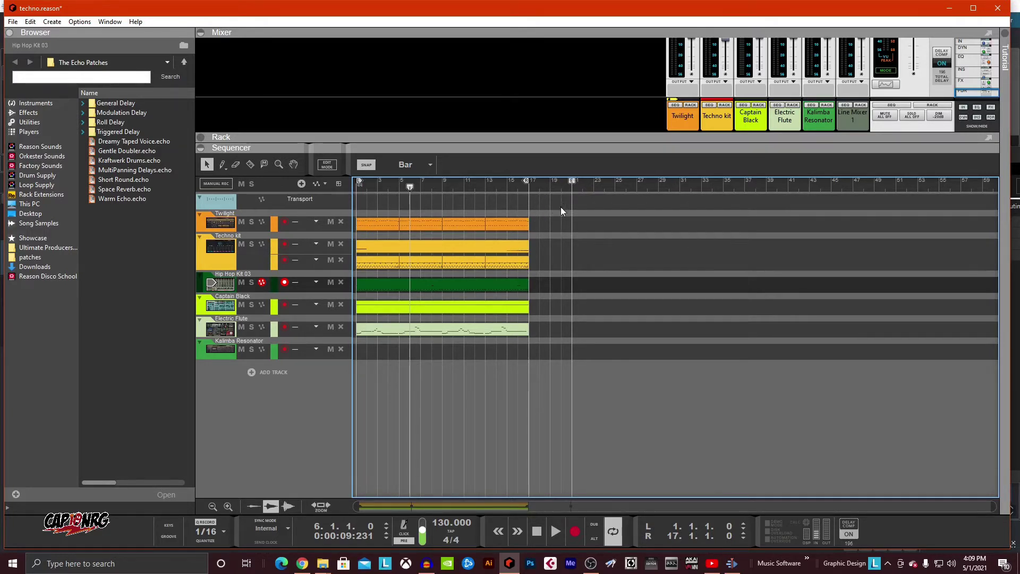
Adjust the song's end marker, settling it just past the last clips
mouse_move(573, 180)
mouse_down()
mouse_move(771, 187)
mouse_move(767, 226)
mouse_move(550, 214)
mouse_up()
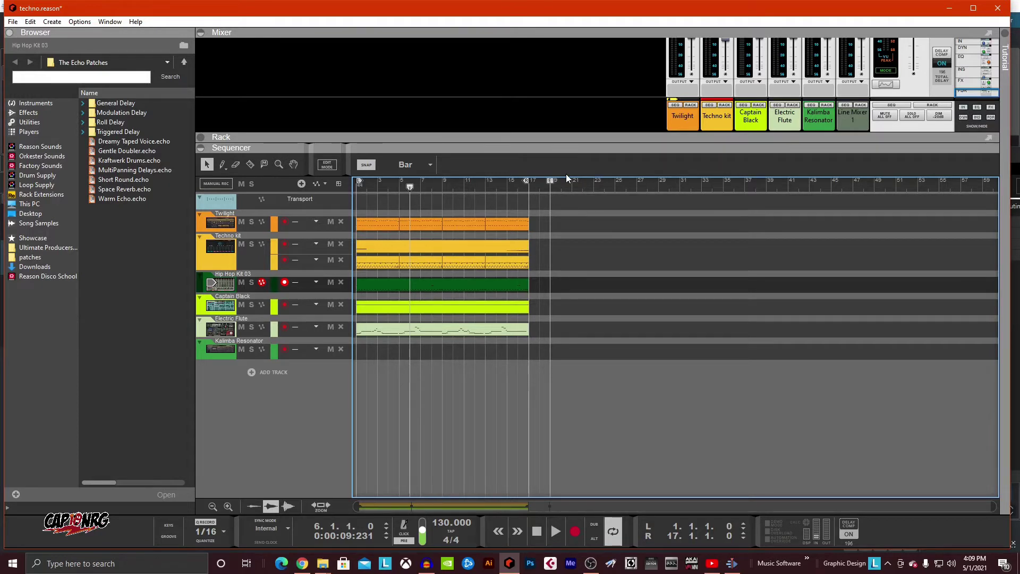
drag(550, 179, 585, 184)
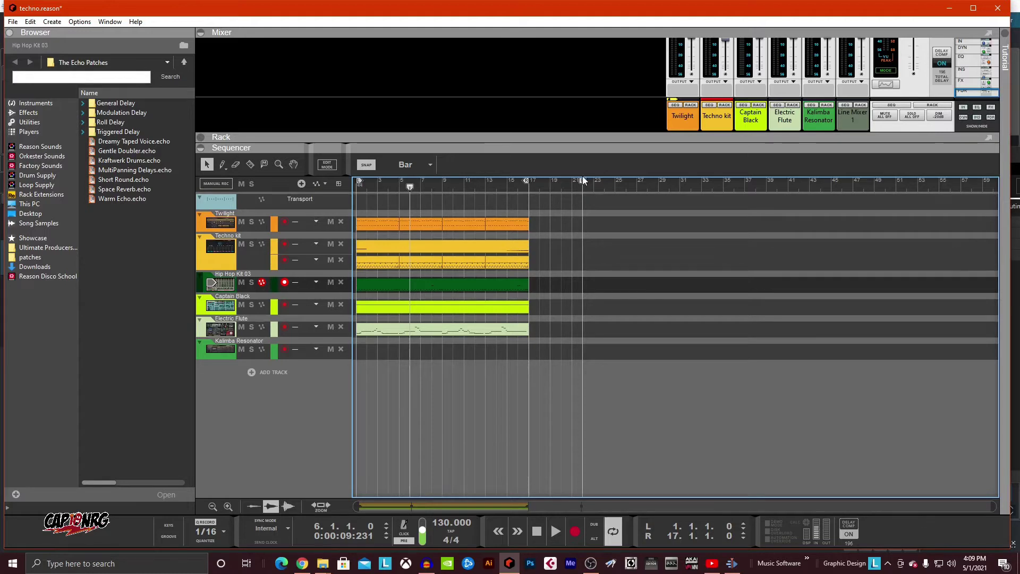
drag(583, 181, 572, 180)
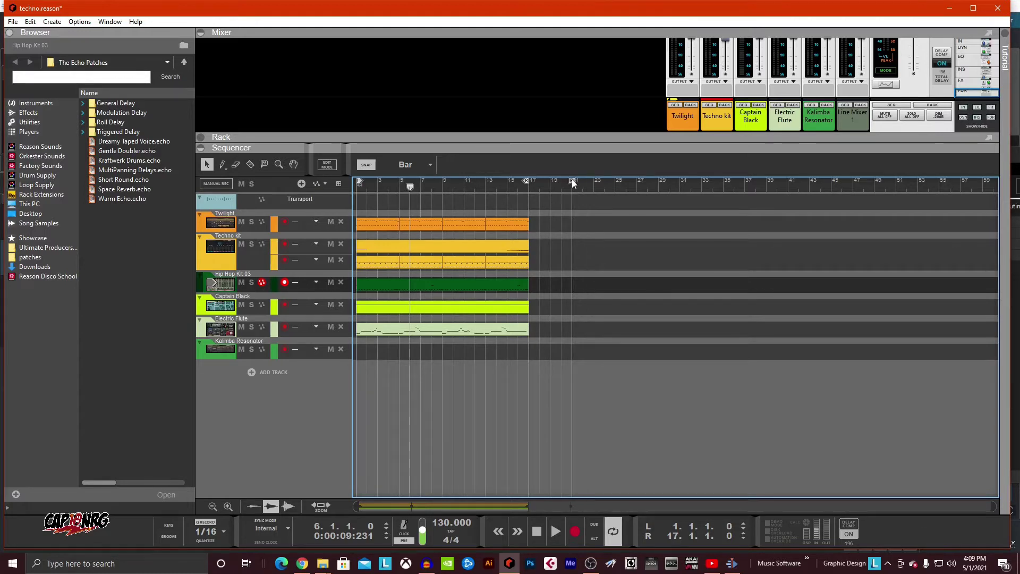
Switch looping off and play from bar 15 through the song's ending
click(520, 184)
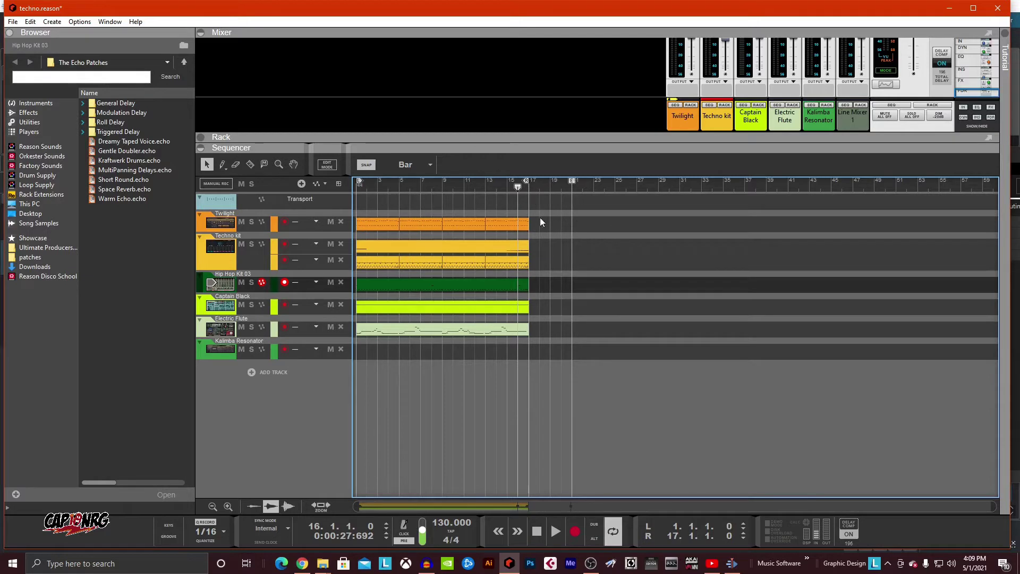
click(615, 530)
click(510, 185)
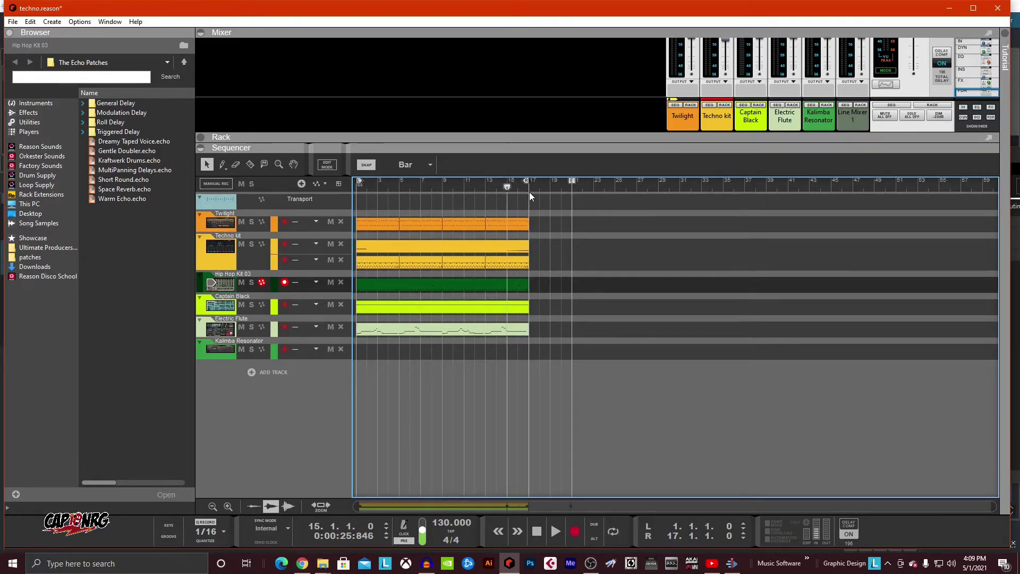
key(space)
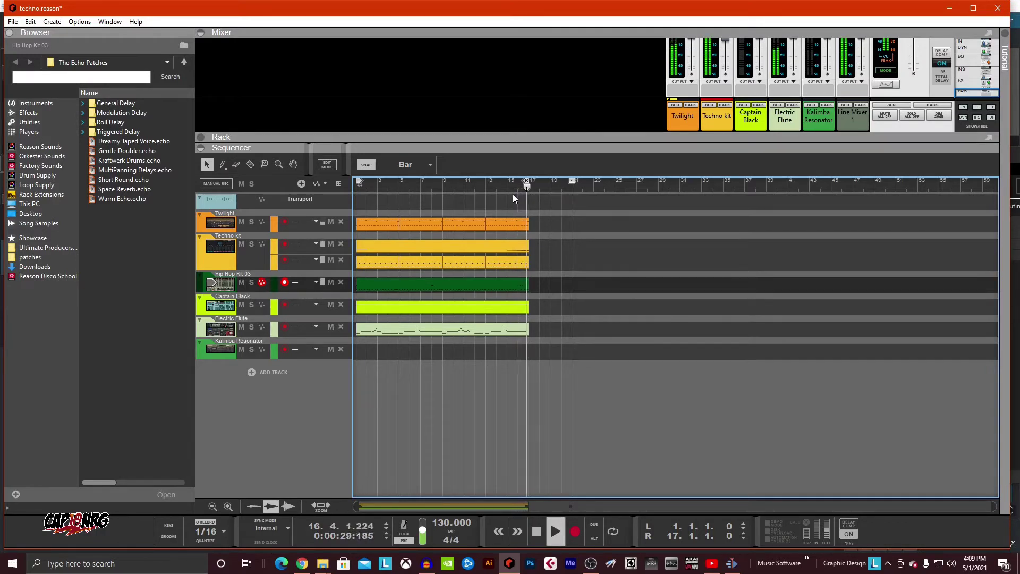
key(space)
click(565, 185)
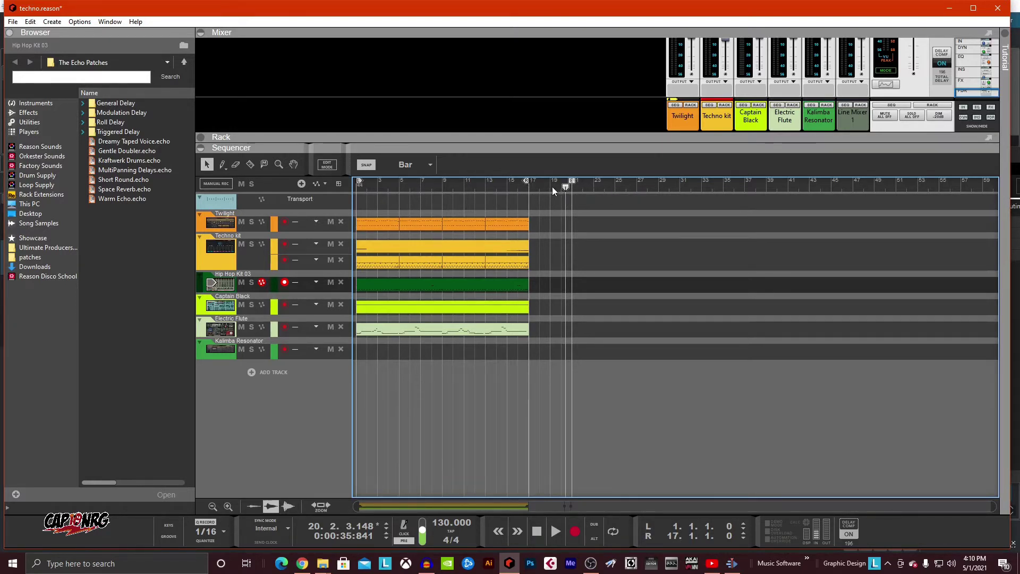
key(KP_8)
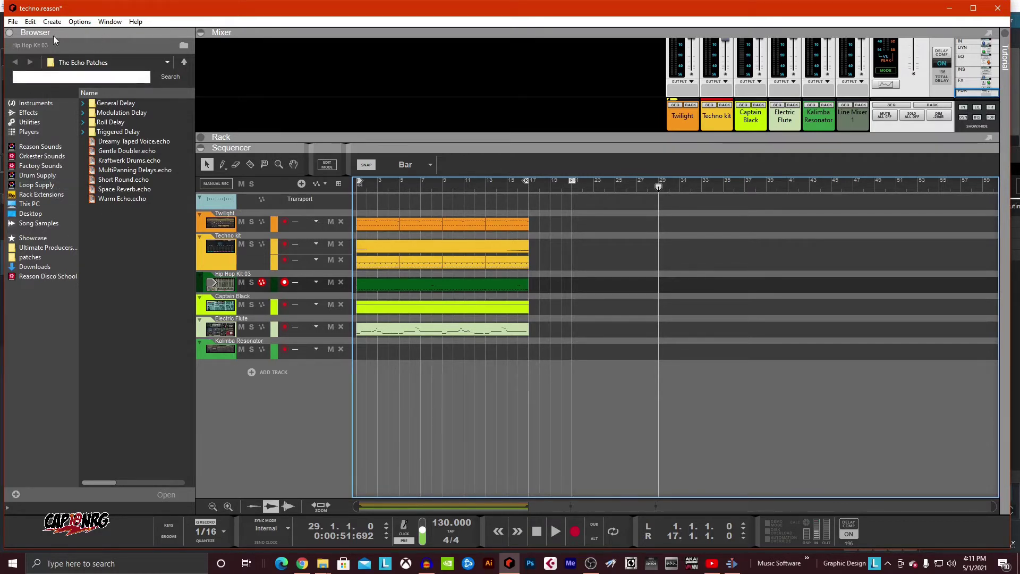
click(12, 23)
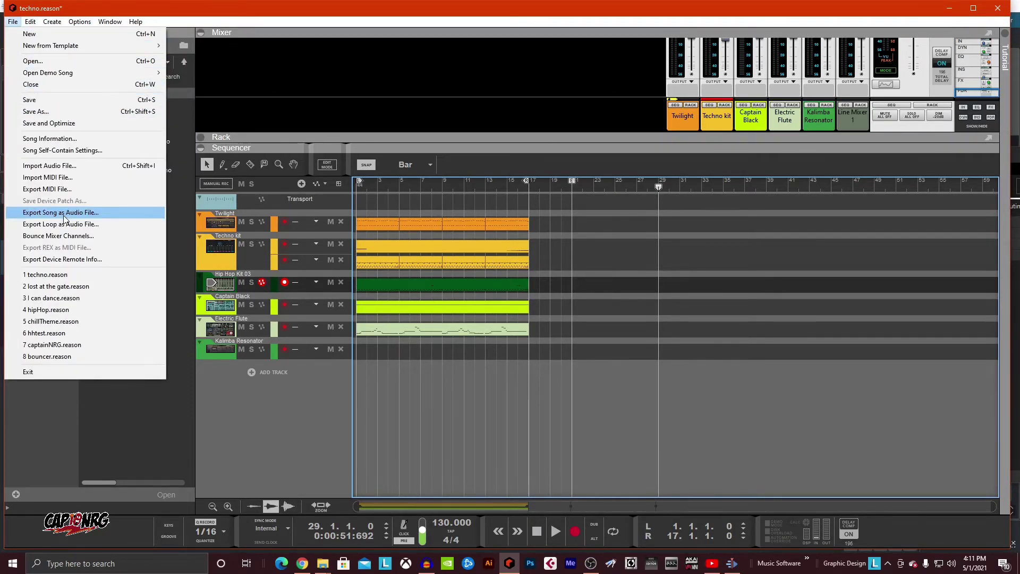
Export the song as an MP3 named fullSong into the temp folder
click(62, 218)
click(484, 359)
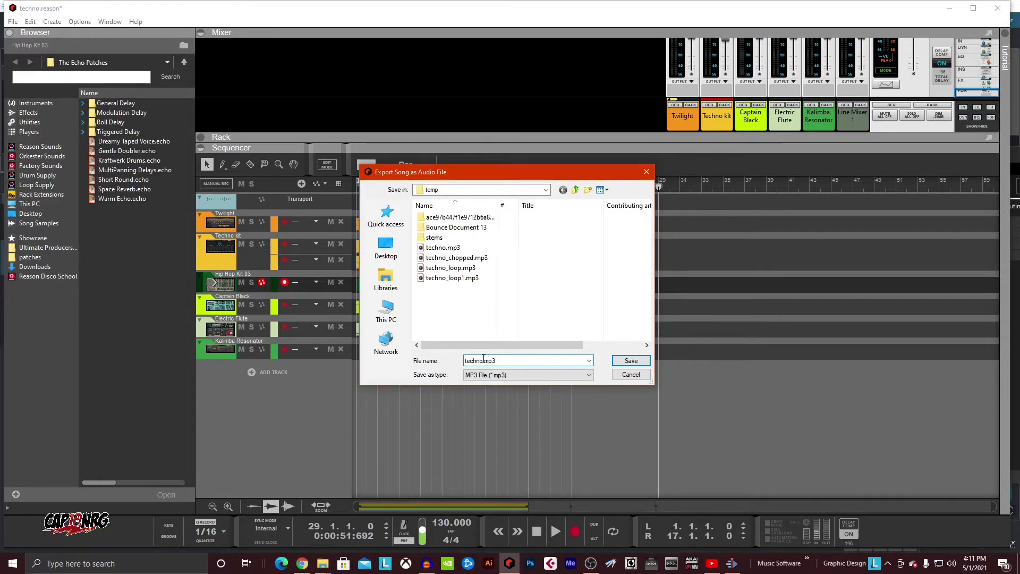
double_click(484, 360)
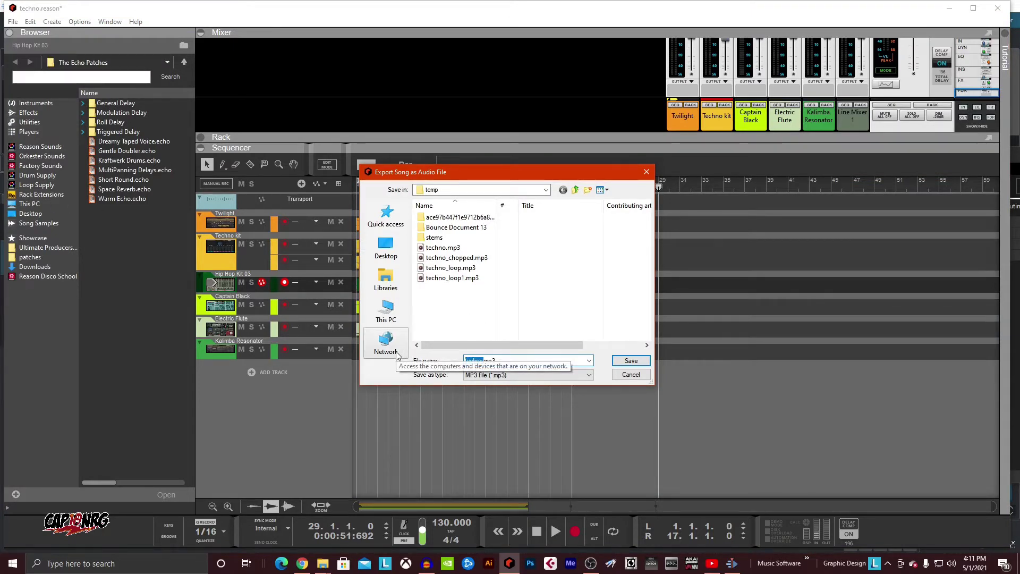
text(fullSong)
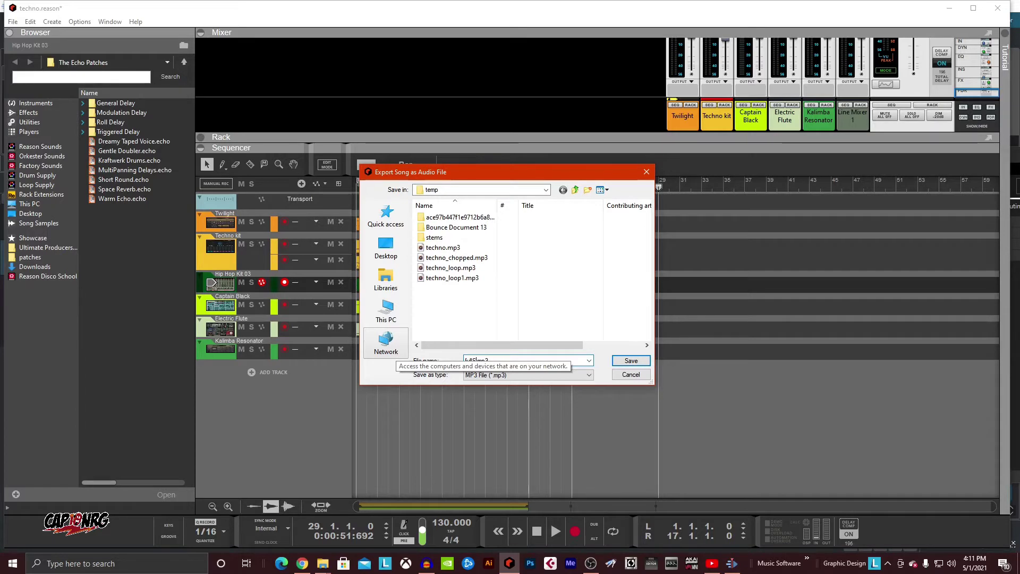
click(517, 374)
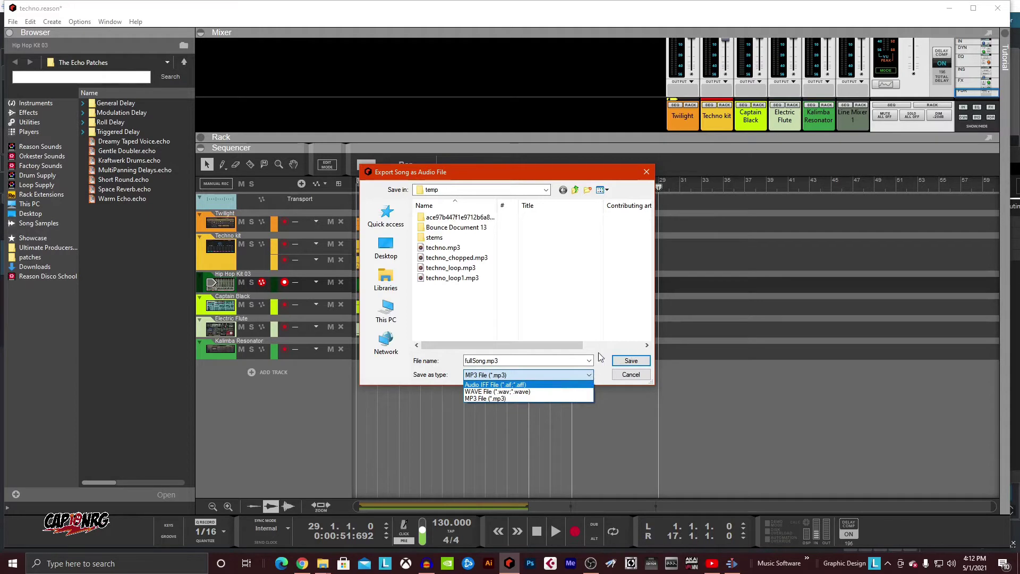
click(556, 397)
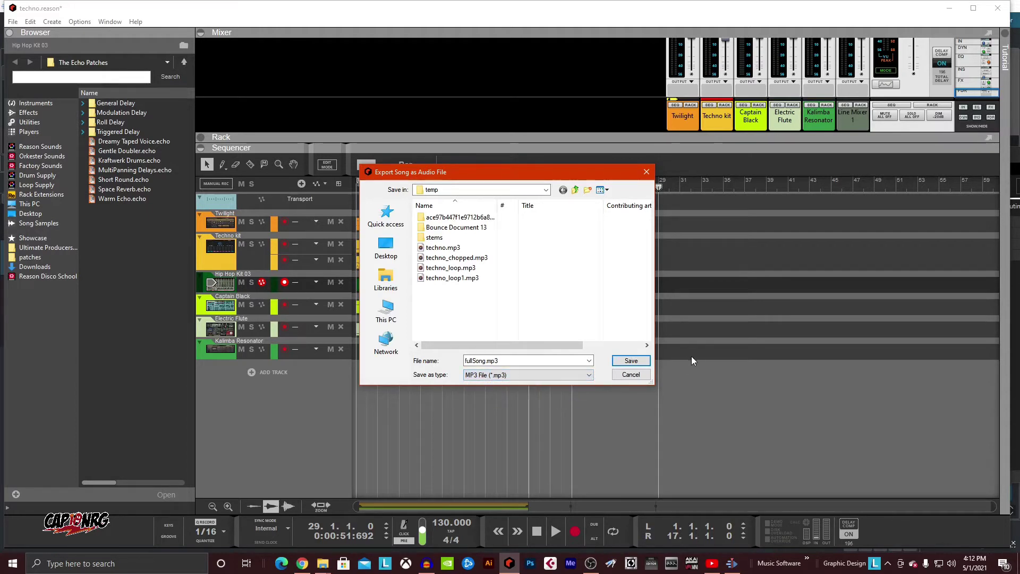
click(629, 363)
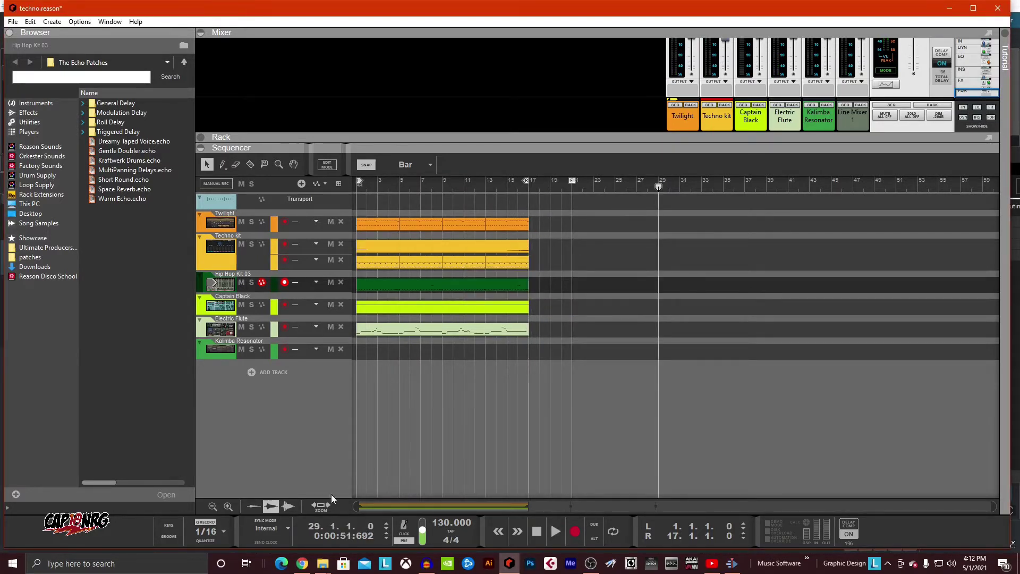
Go to the temp folder in Explorer and drag fullSong.mp3 into Audacity
key(alt+Tab)
key(Tab)
key(Tab)
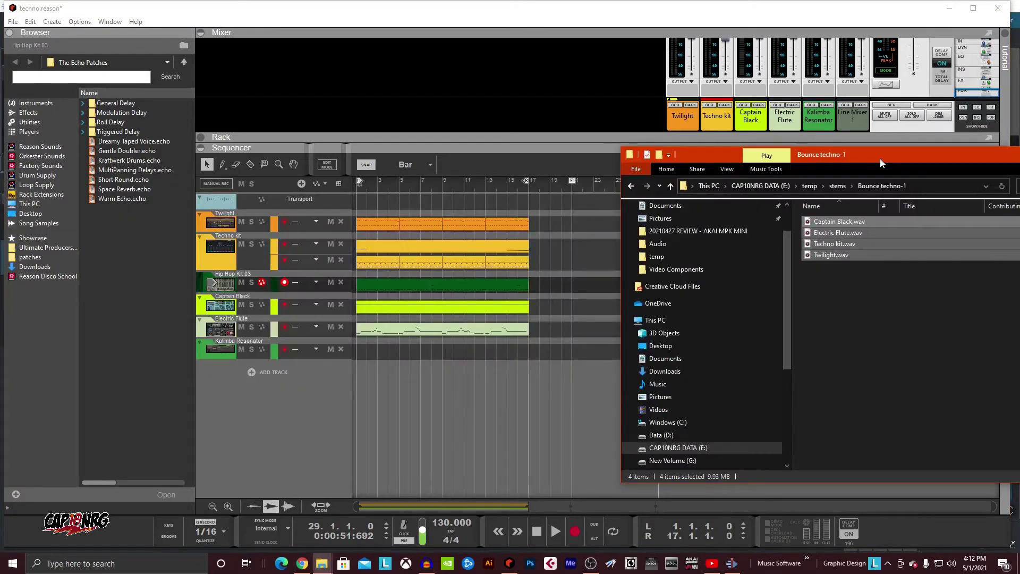
drag(880, 162, 445, 136)
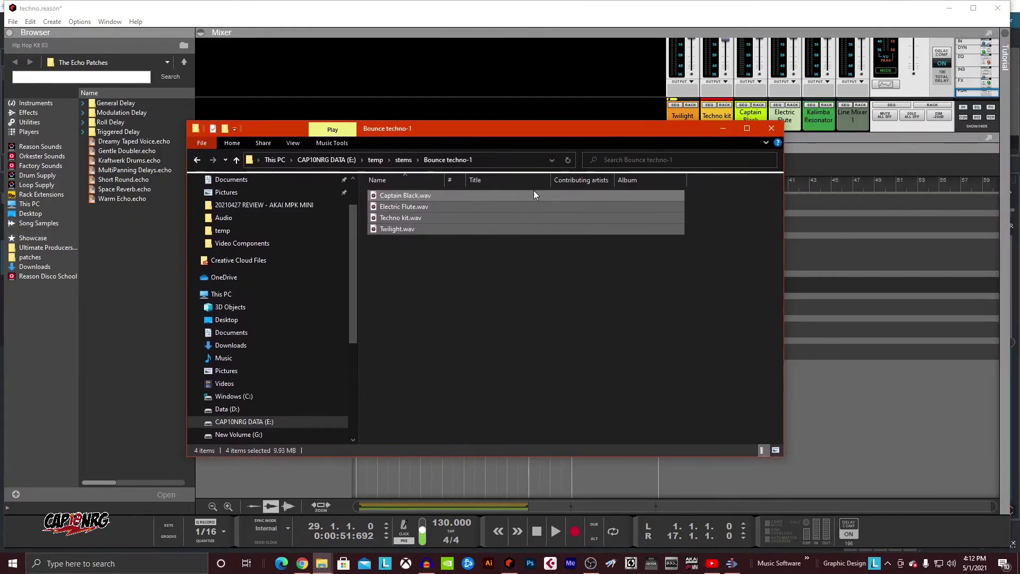
click(377, 160)
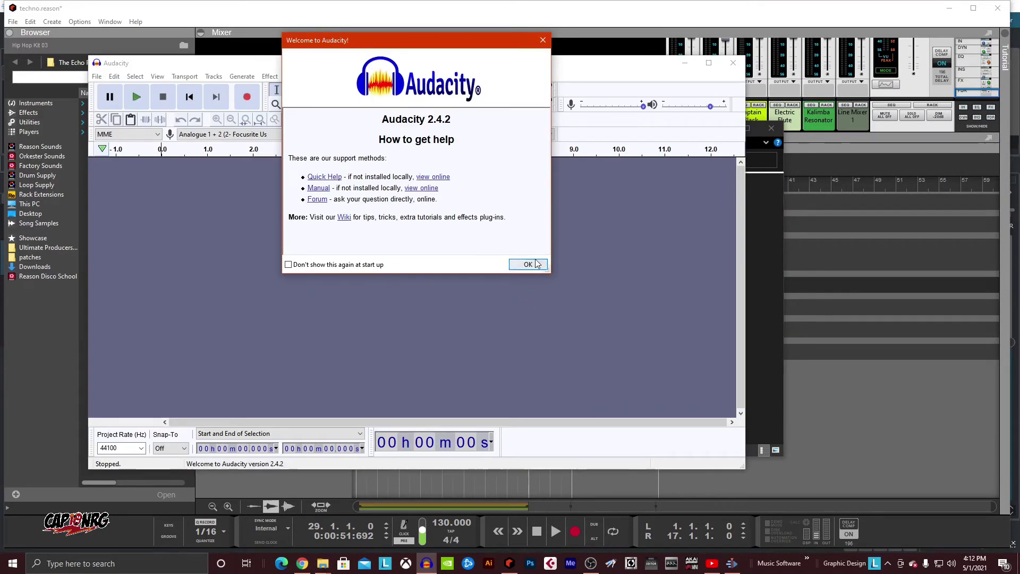
click(536, 264)
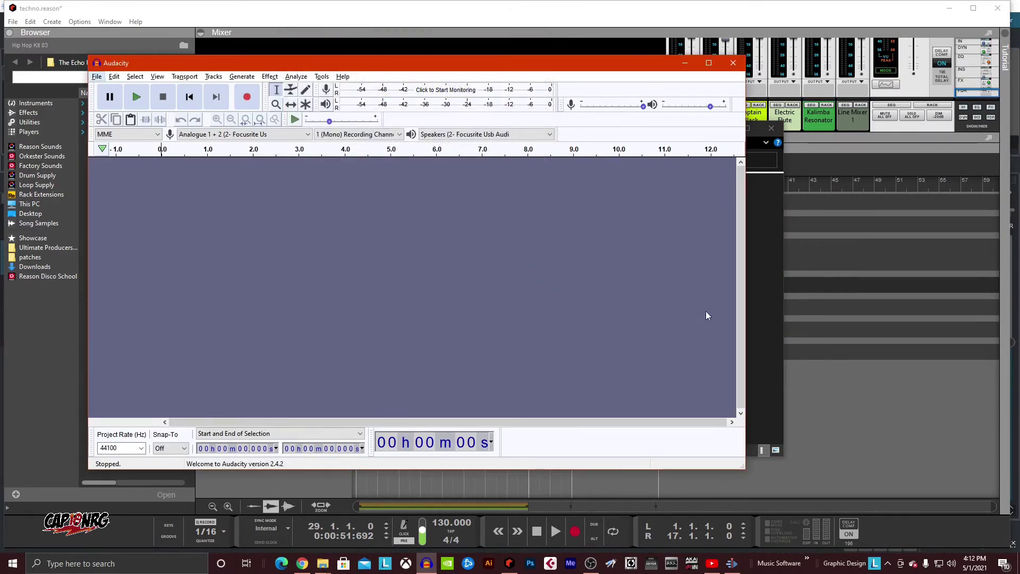
click(760, 292)
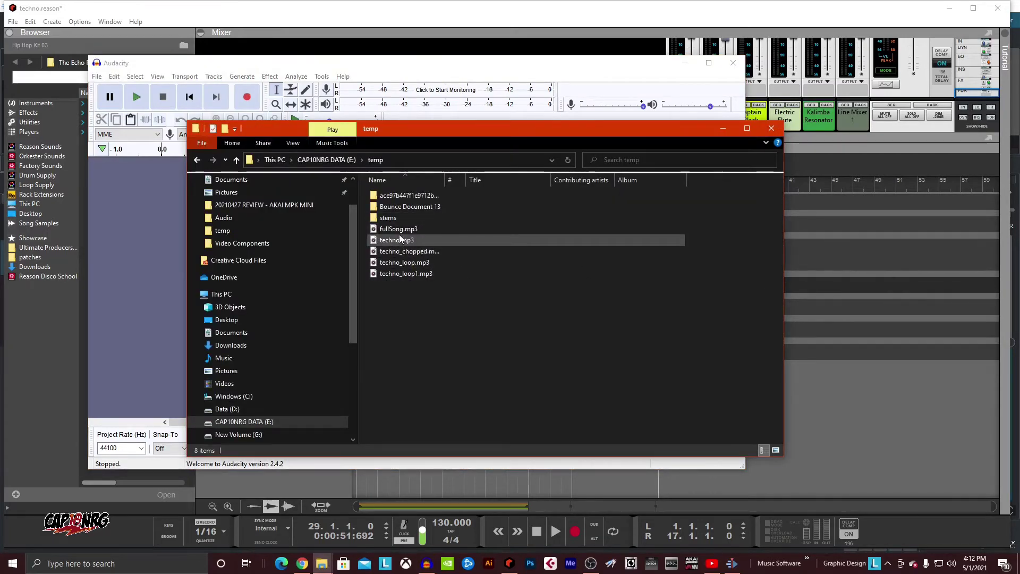
drag(400, 231, 143, 253)
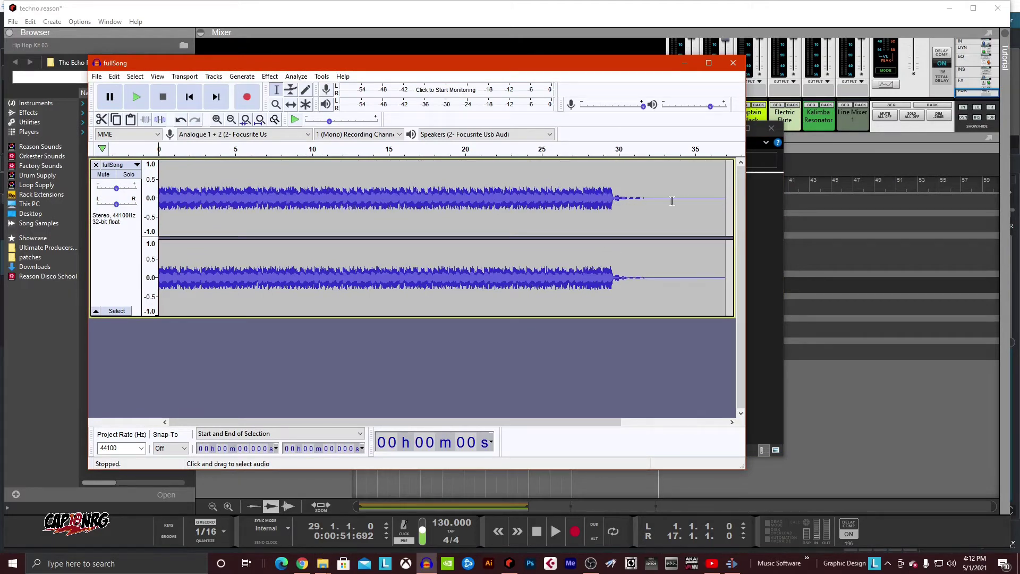
Select and play the song's last seconds and silent tail in Audacity
drag(611, 198, 702, 207)
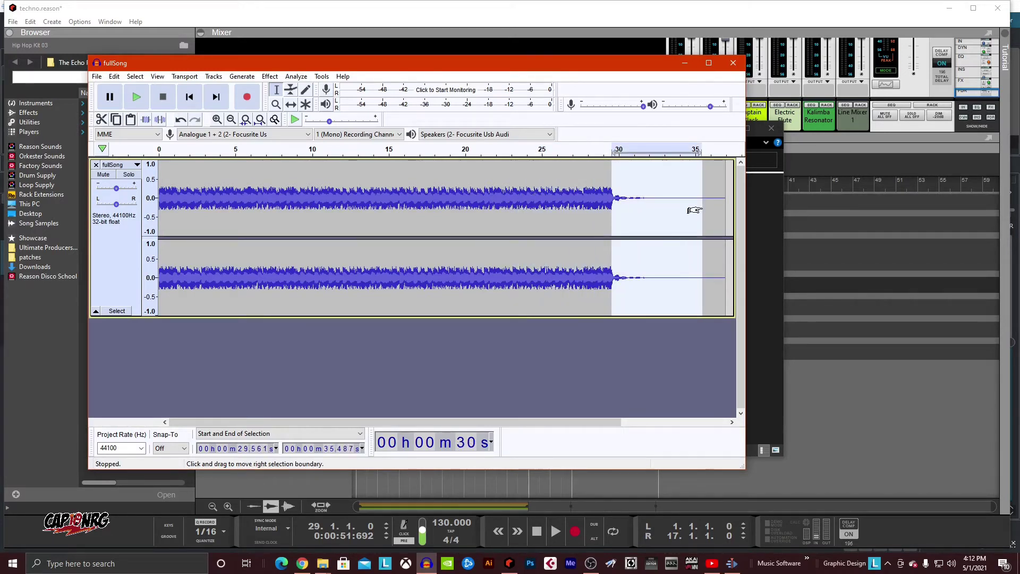
key(space)
drag(695, 217, 559, 216)
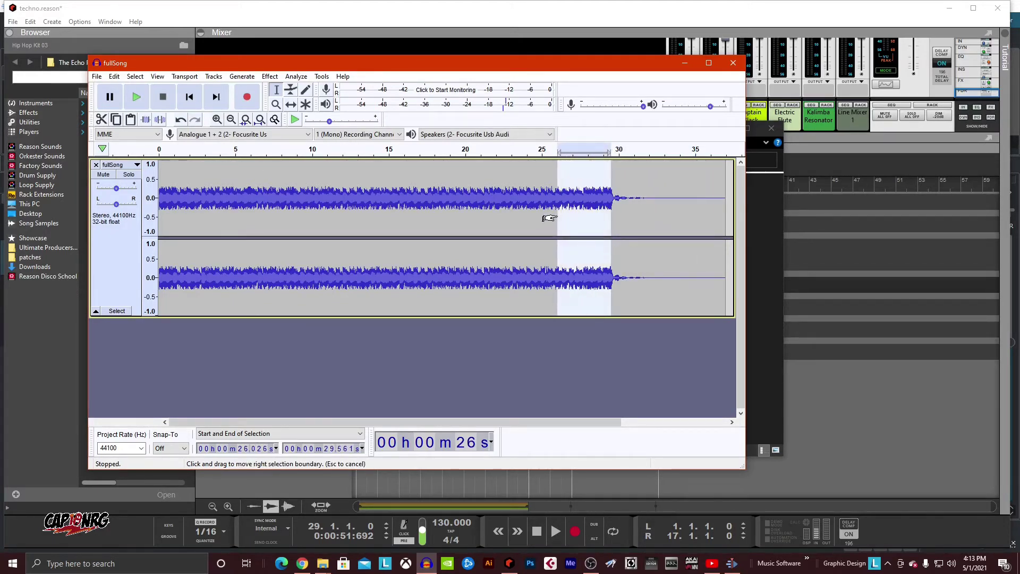
key(space)
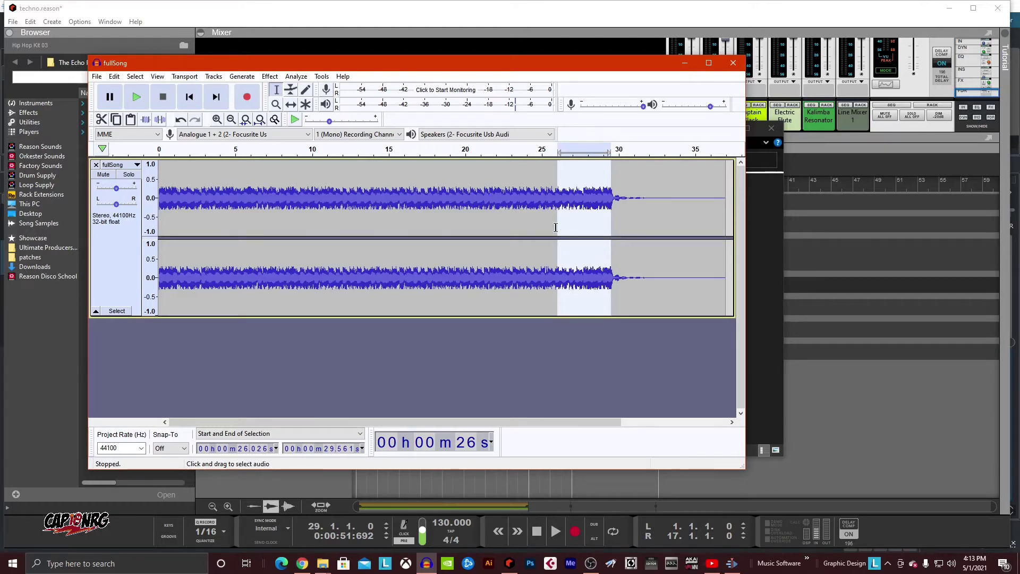
drag(558, 223, 709, 240)
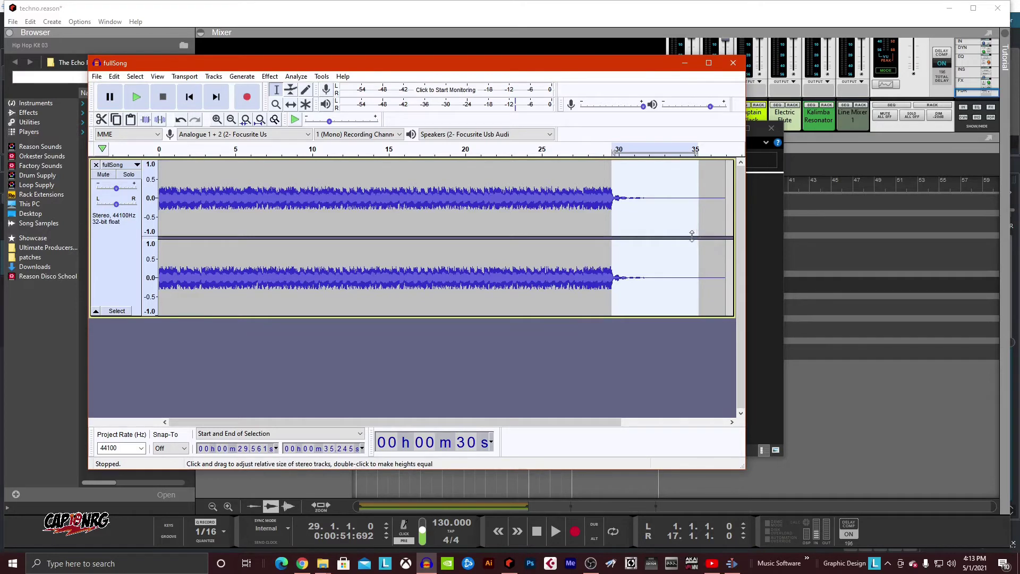
click(517, 222)
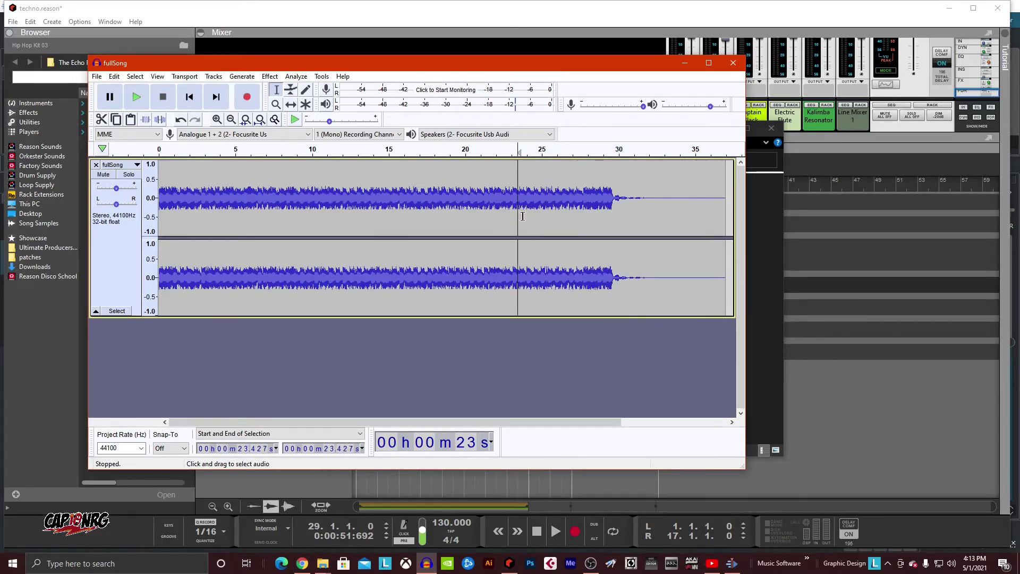
Select the whole fullSong track, remove it, and switch back to Reason
drag(712, 213, 151, 194)
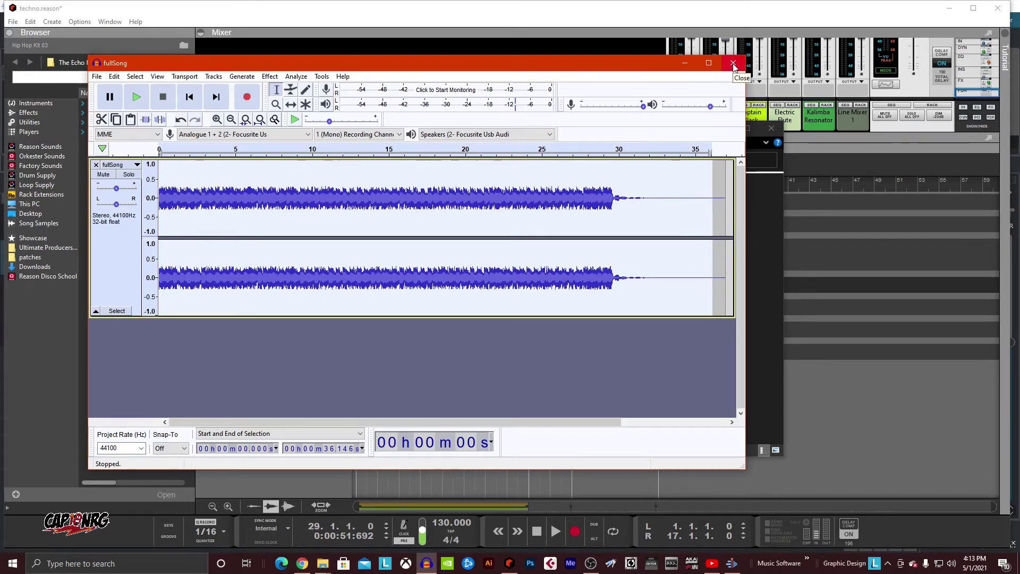
click(96, 165)
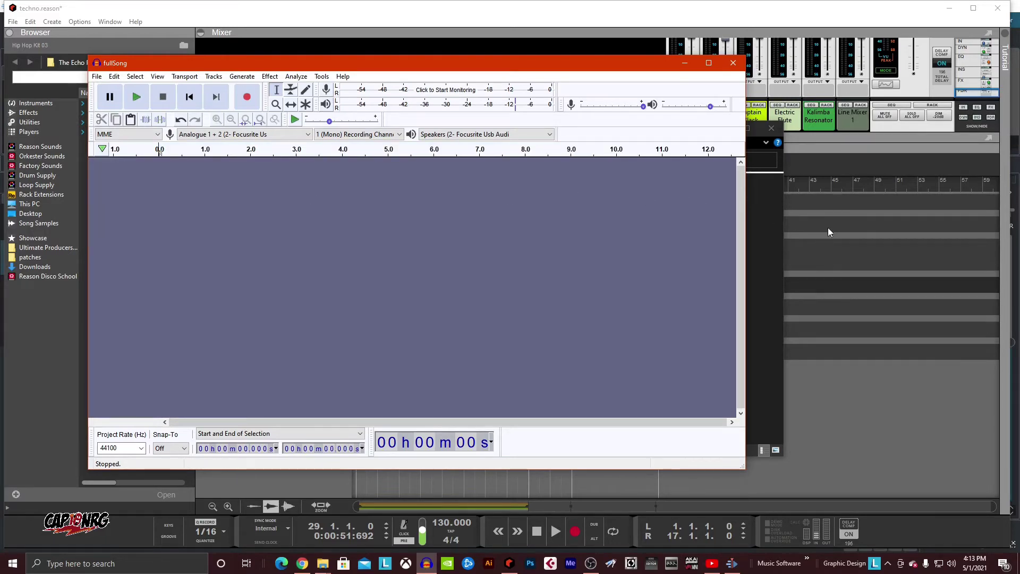
click(805, 392)
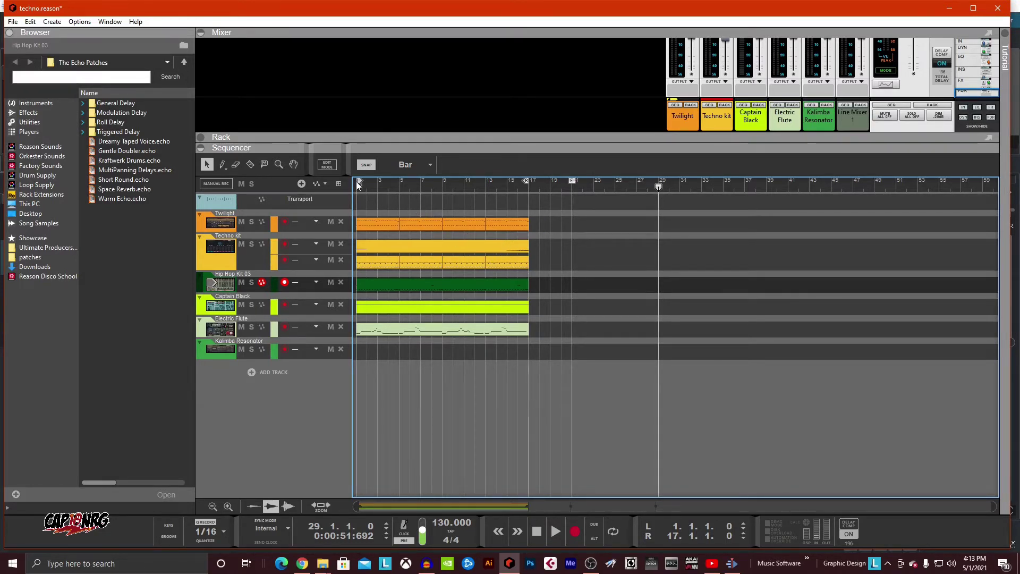
Set the loop locators to bars 5–7, enable Loop, and play the looped section
drag(360, 181, 407, 193)
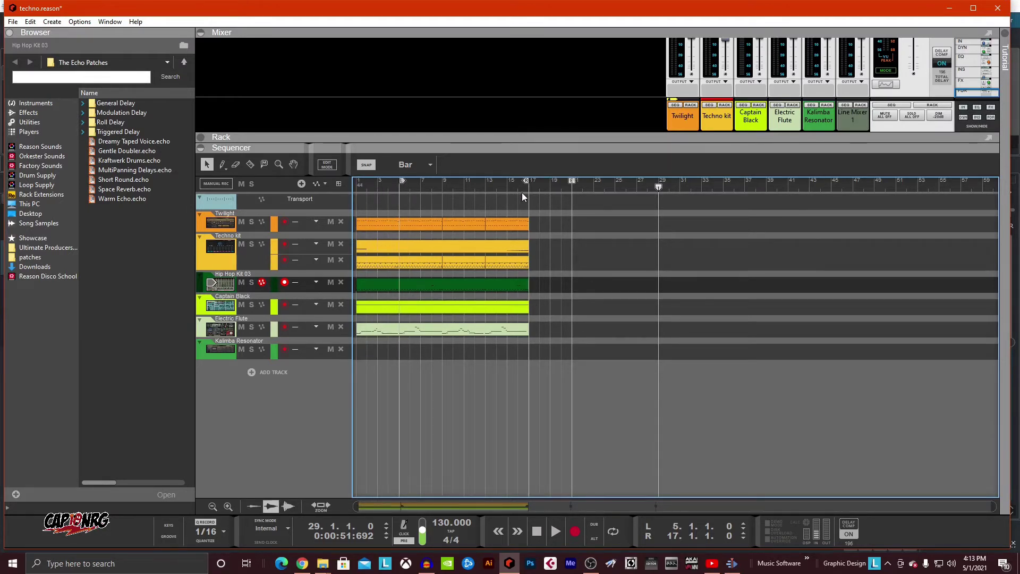
drag(529, 182, 445, 194)
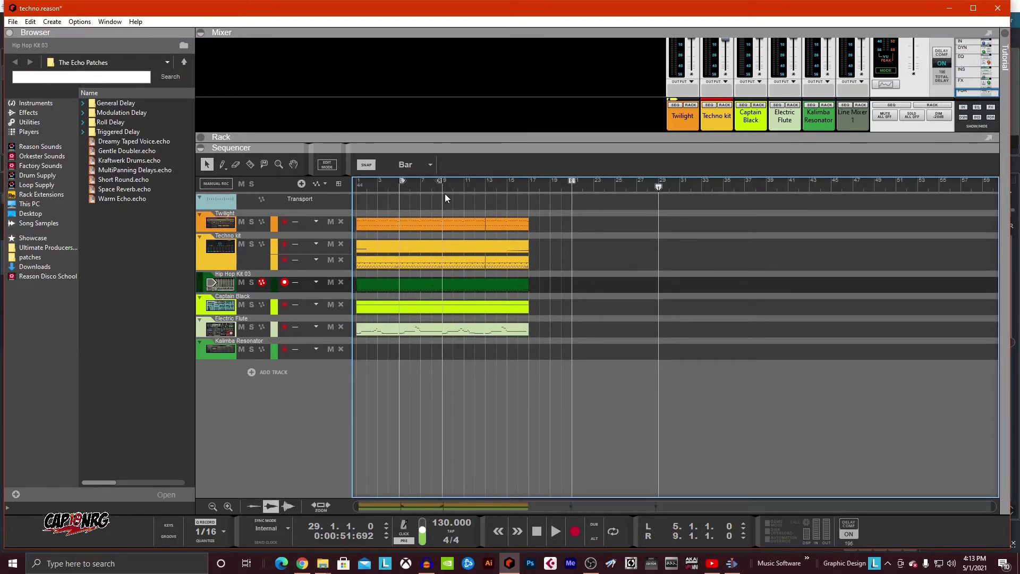
key(KP_1)
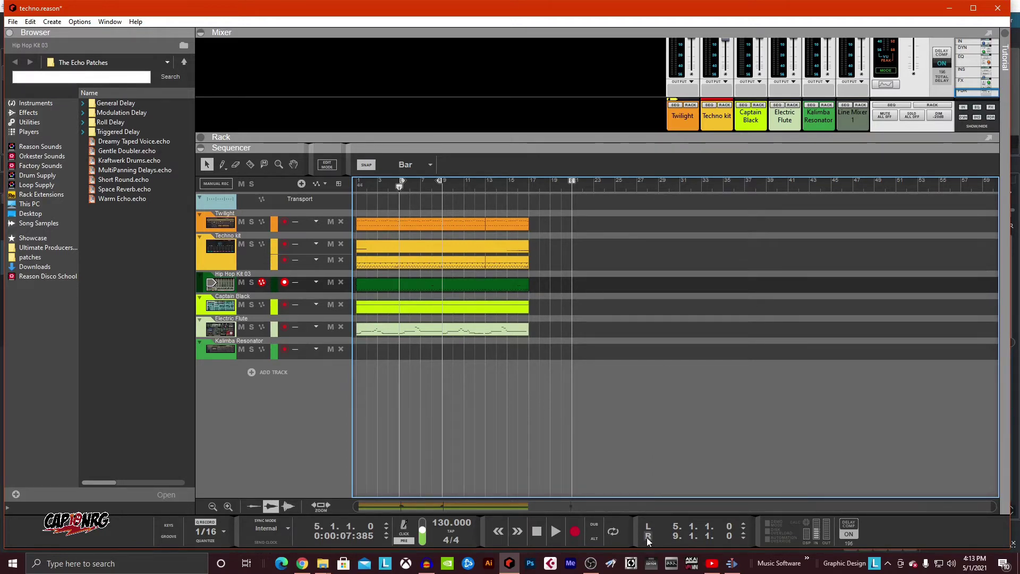
click(613, 532)
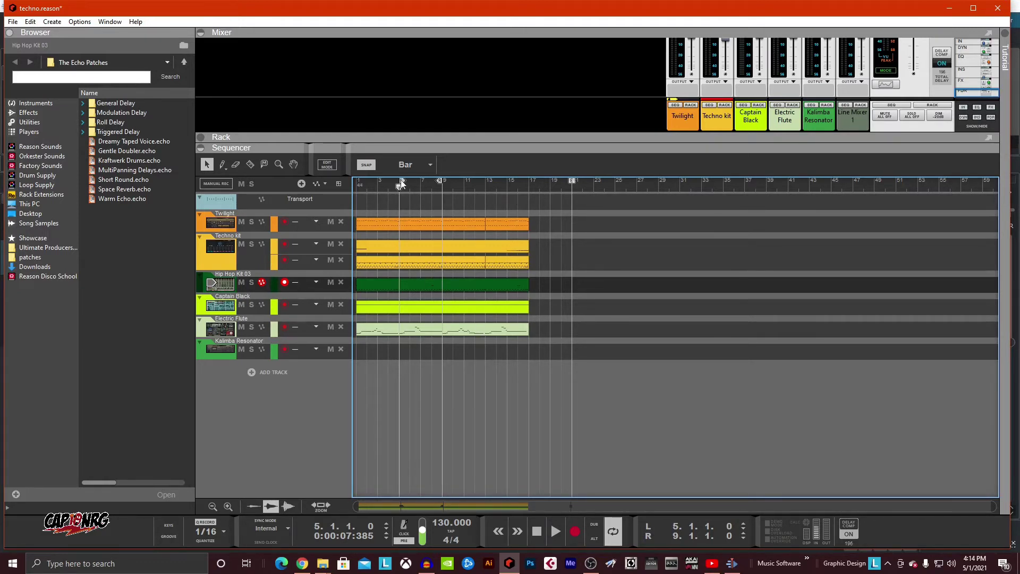
mouse_move(401, 183)
mouse_down()
mouse_move(334, 181)
mouse_move(423, 191)
mouse_move(394, 191)
mouse_move(416, 195)
mouse_move(403, 198)
mouse_move(416, 181)
mouse_up()
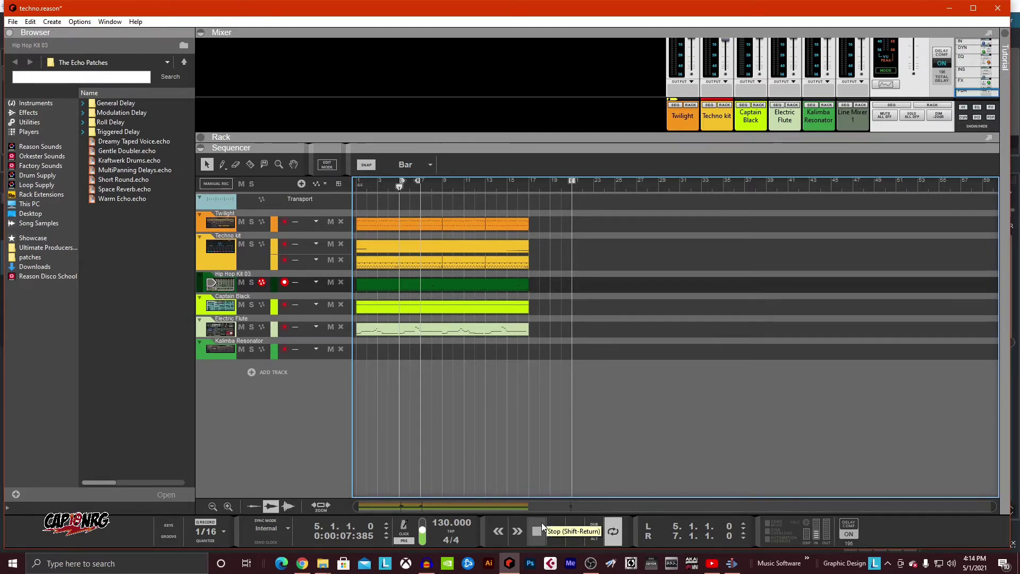
key(space)
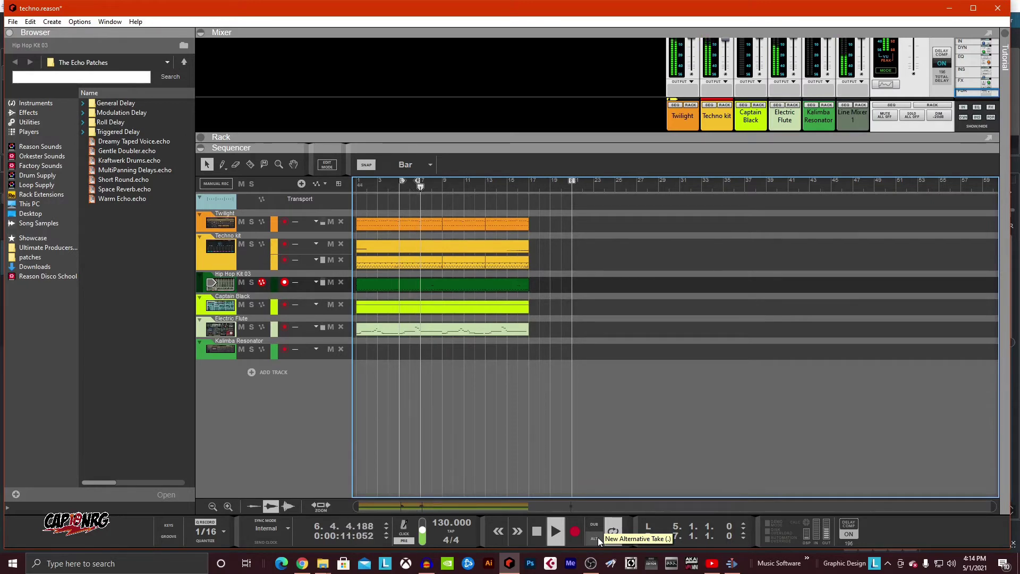
key(space)
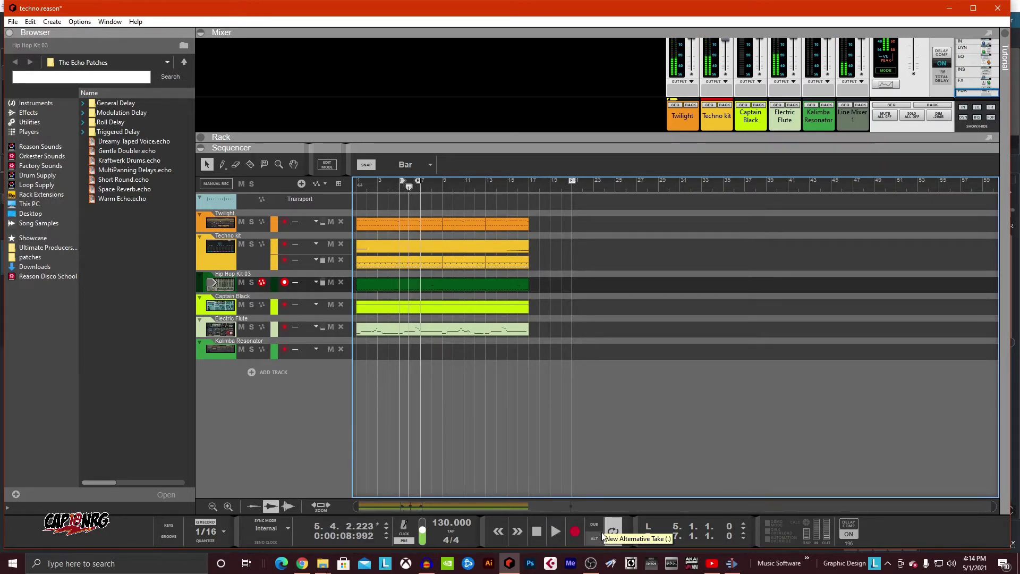
Export the loop as loop.wav in WAVE format, 44,100 Hz 16-bit, with dither off
click(13, 21)
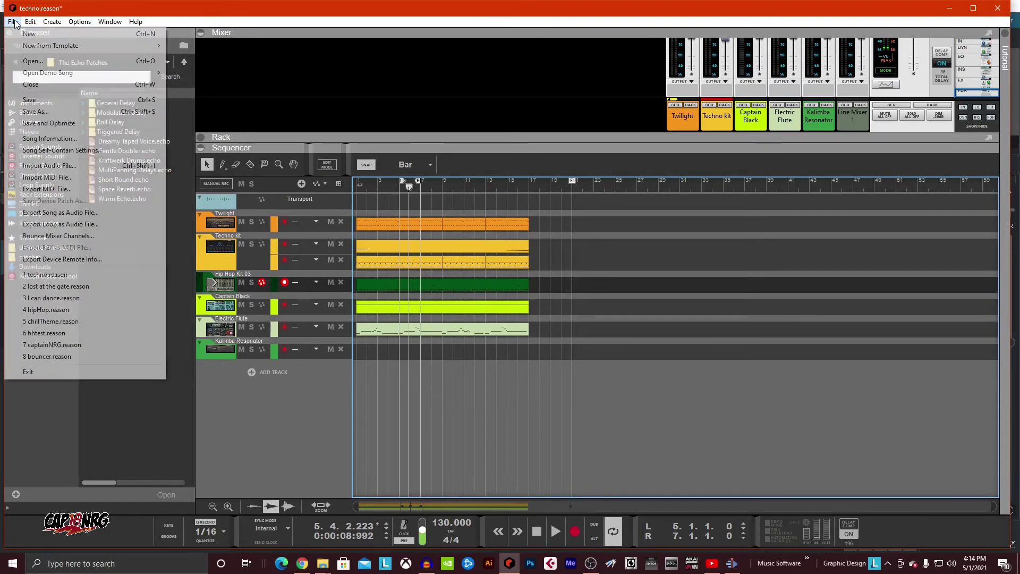
mouse_move(30, 21)
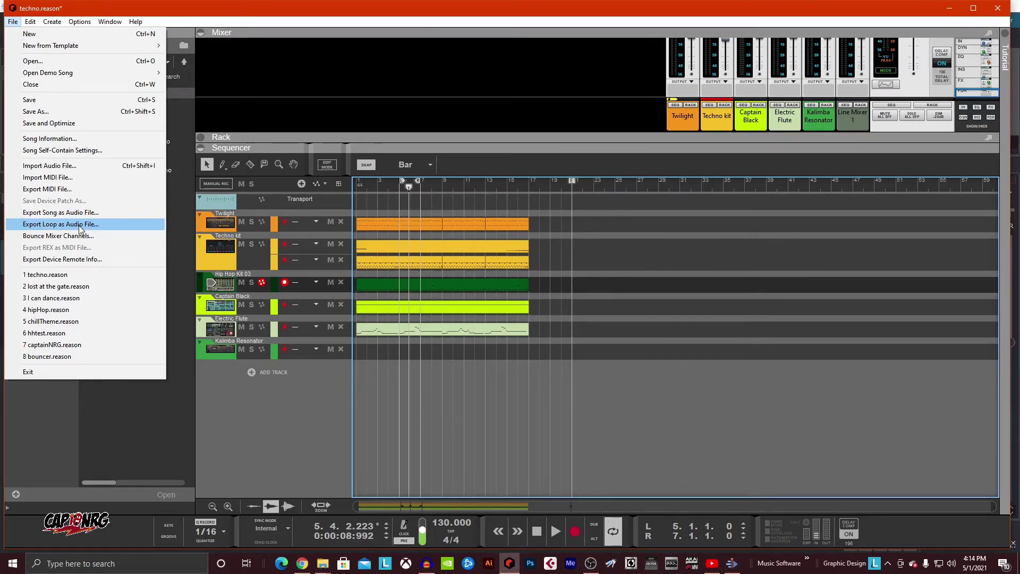
click(80, 225)
click(526, 375)
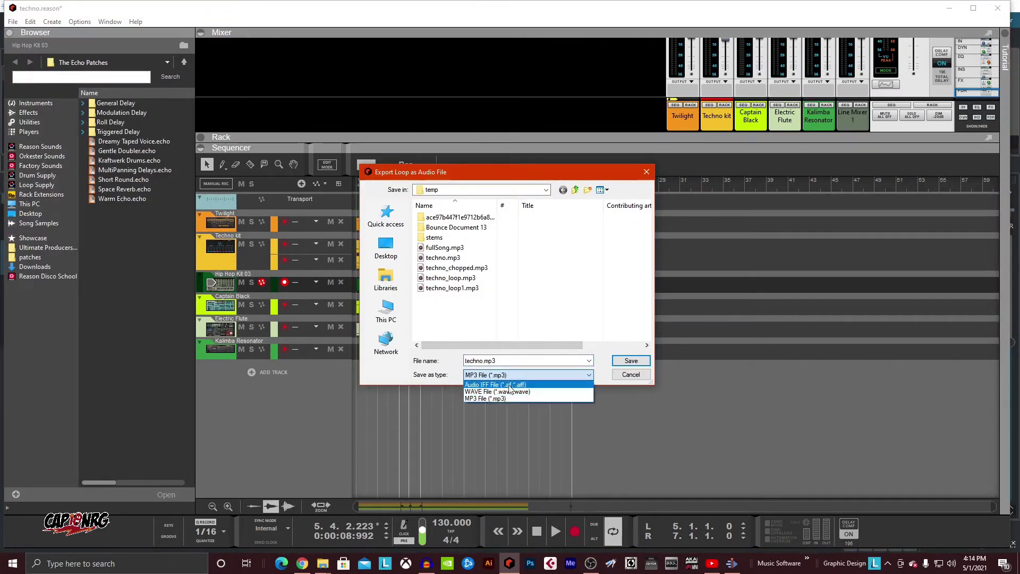
click(515, 392)
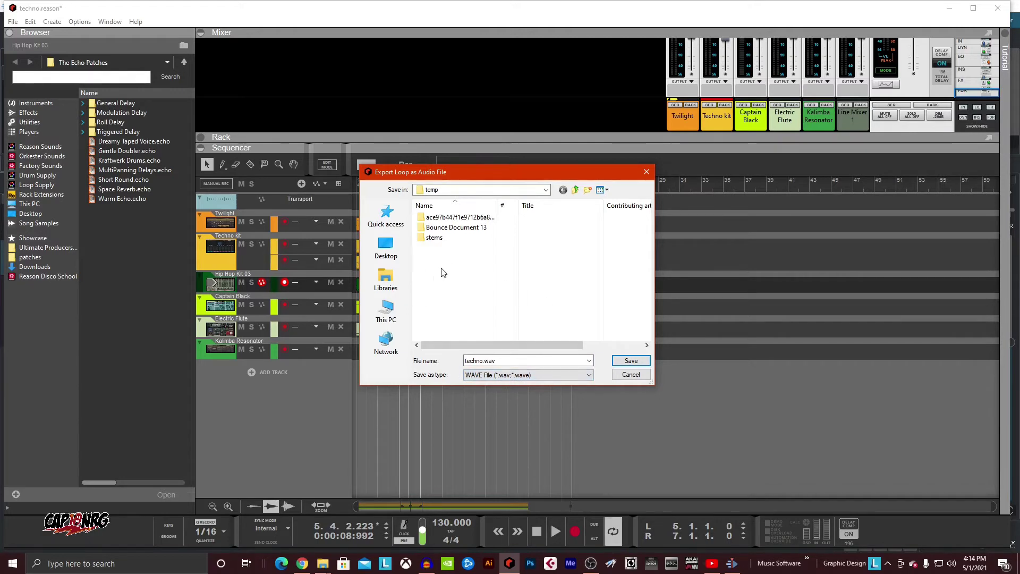
click(467, 361)
click(467, 360)
double_click(467, 360)
text(loop.w)
click(630, 361)
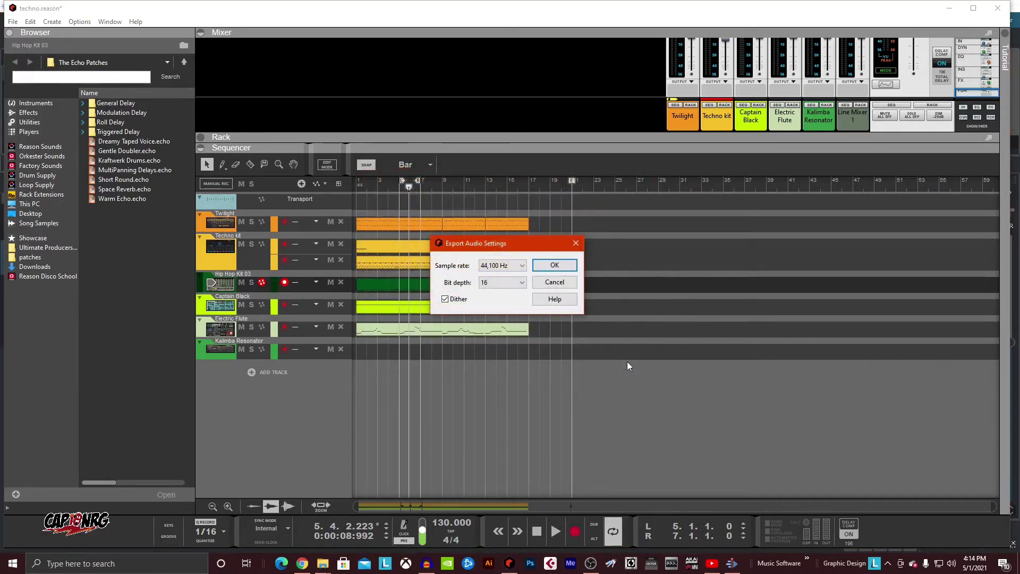
click(447, 299)
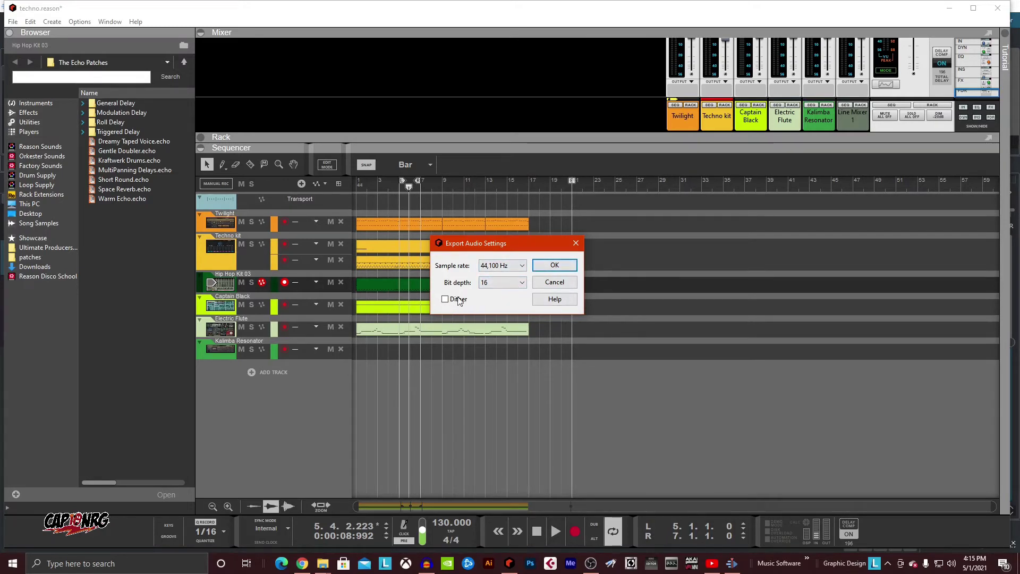
click(555, 265)
Drag loop.wav from the temp folder into Audacity as a new track
key(alt+Tab)
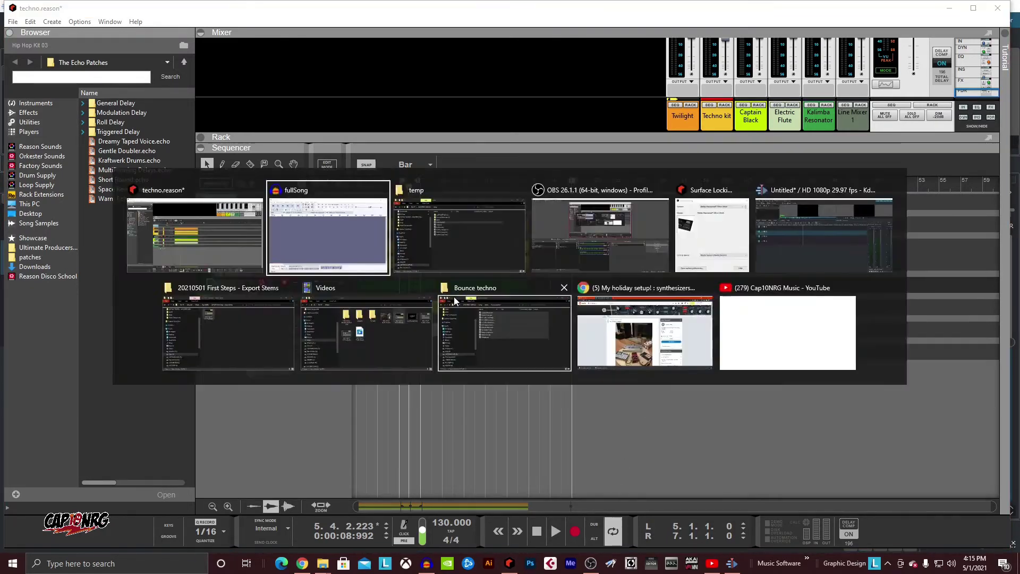
key(alt+Tab)
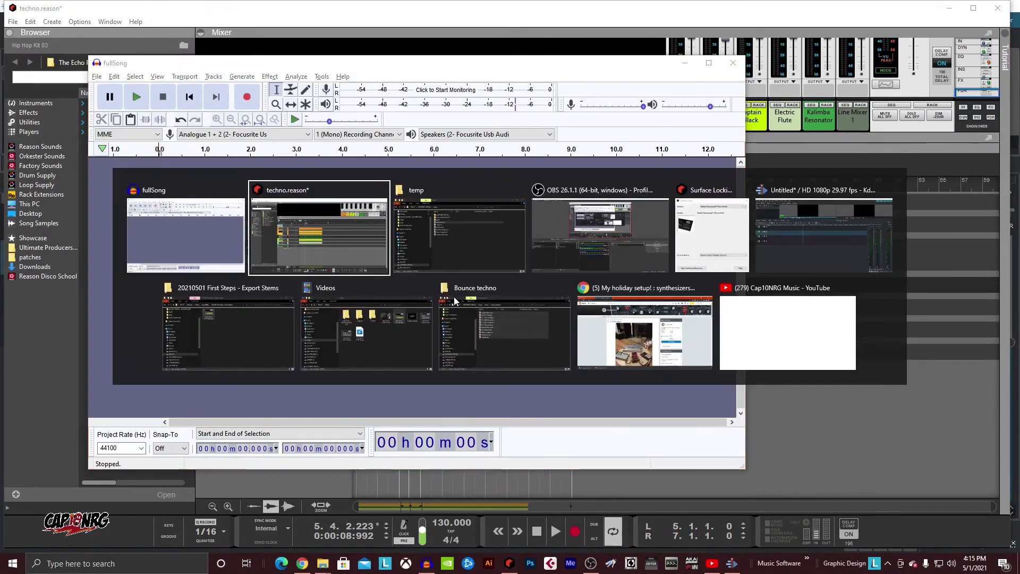
click(481, 272)
click(518, 359)
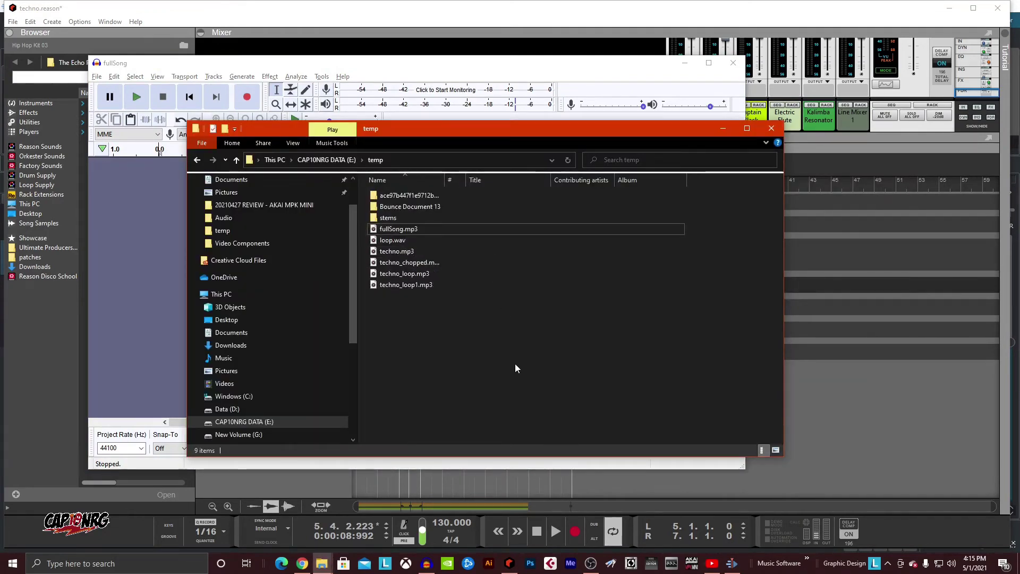
click(393, 241)
drag(390, 241, 146, 258)
click(310, 343)
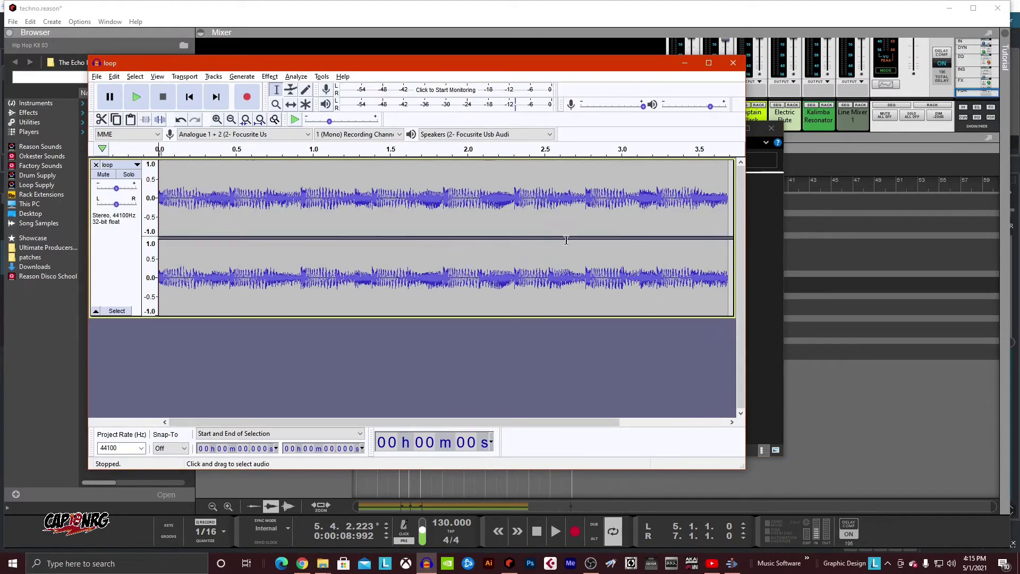
Play the imported loop, then remove its track and return to Reason
click(137, 99)
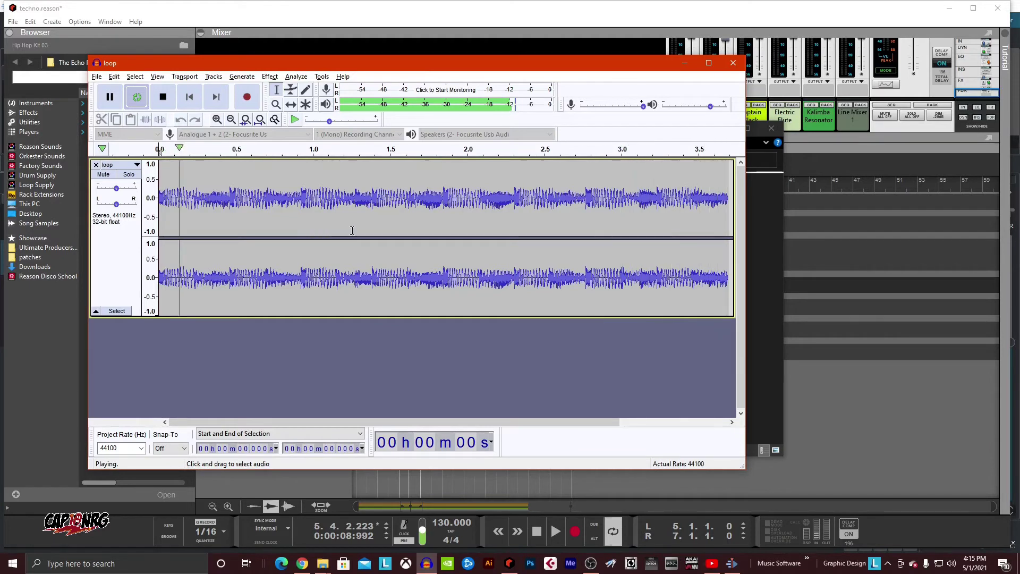
key(space)
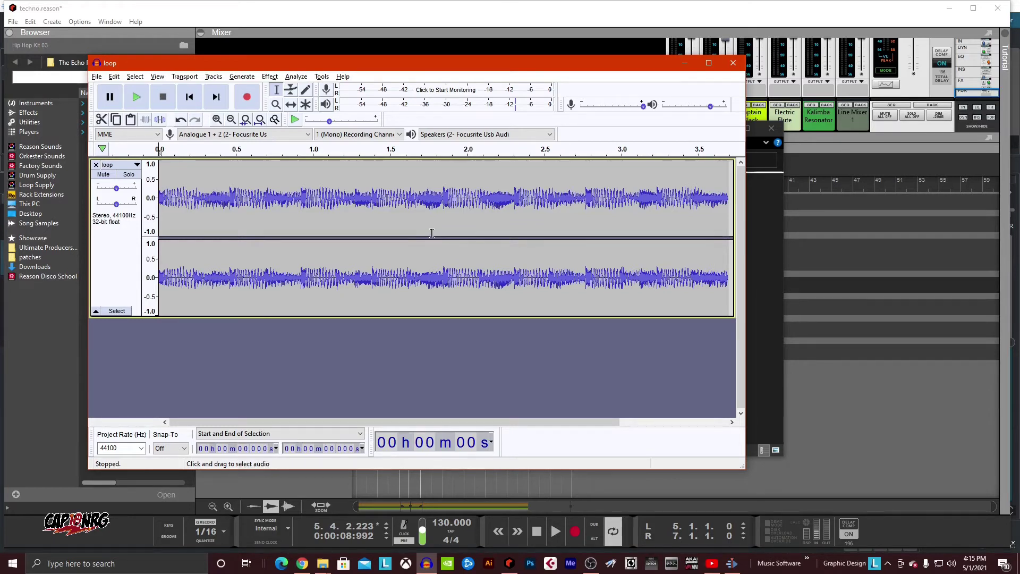
click(96, 164)
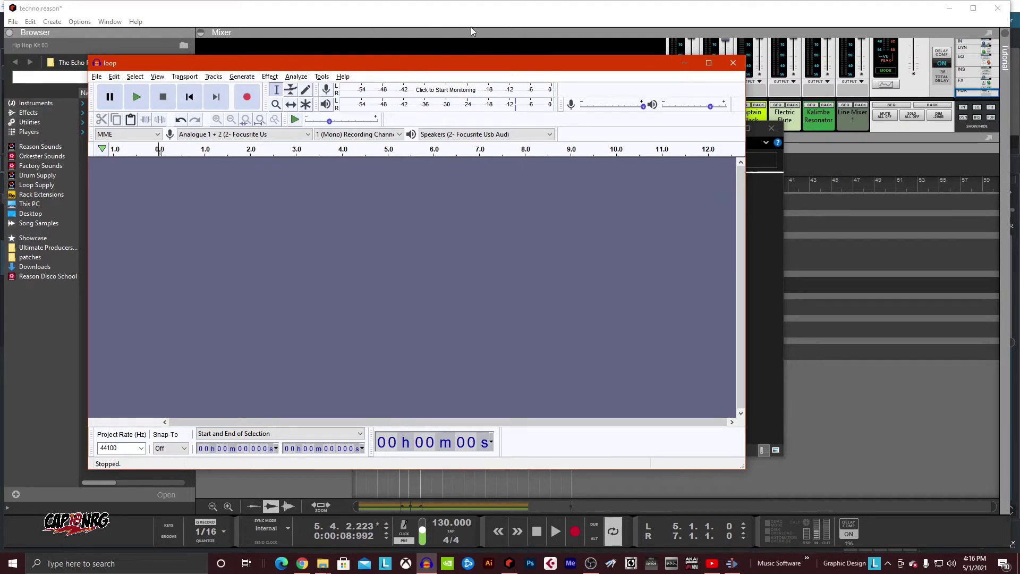
click(539, 18)
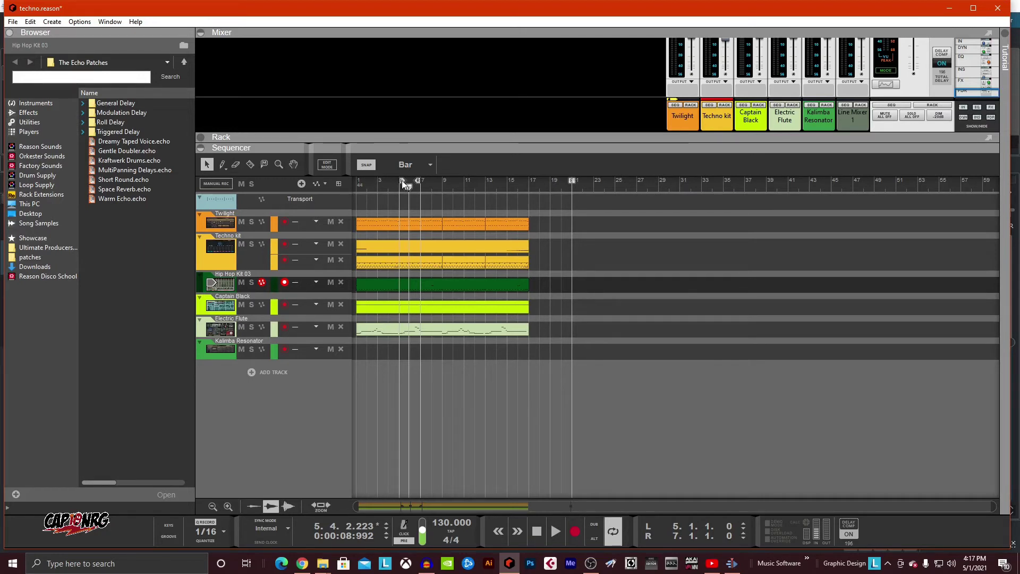
Drag the L locator from bar 5 back to bar 1
drag(402, 182, 334, 184)
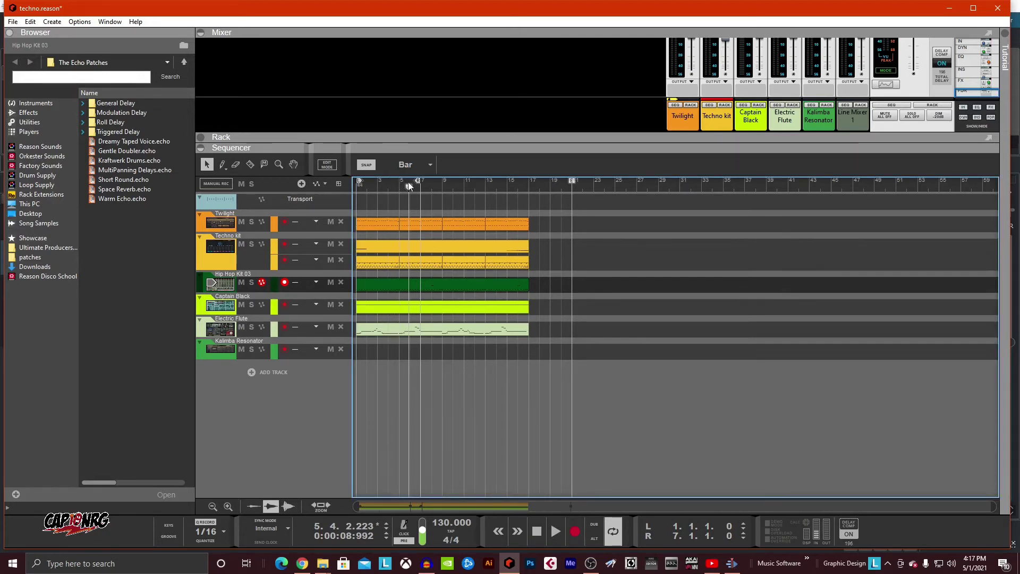
Drag the R locator to bar 17, put the song position at bar 7, and open the File menu
drag(418, 180, 526, 190)
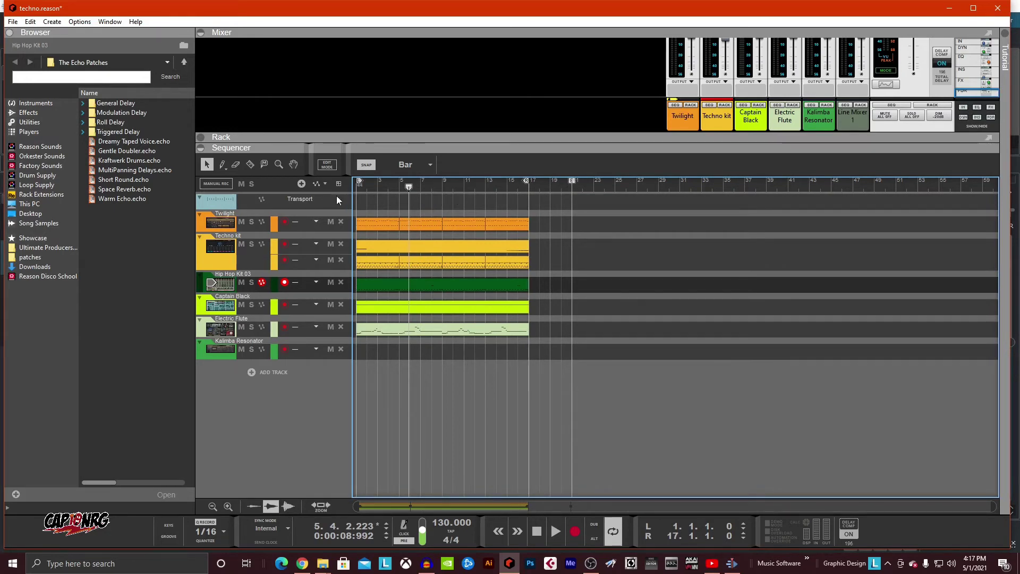
mouse_move(409, 187)
mouse_down()
mouse_move(382, 247)
mouse_move(394, 232)
mouse_move(425, 235)
mouse_up()
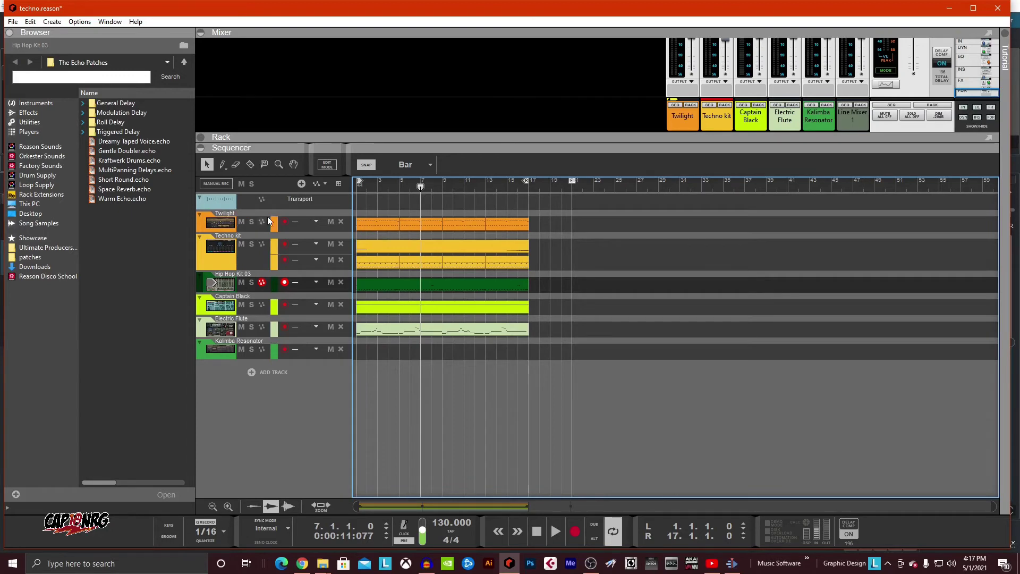
click(189, 190)
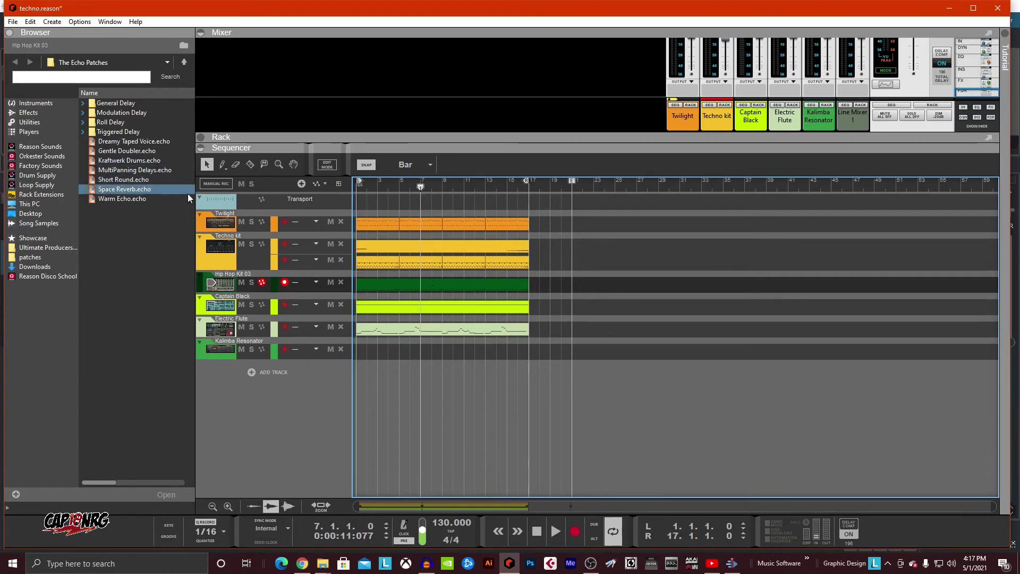
click(12, 22)
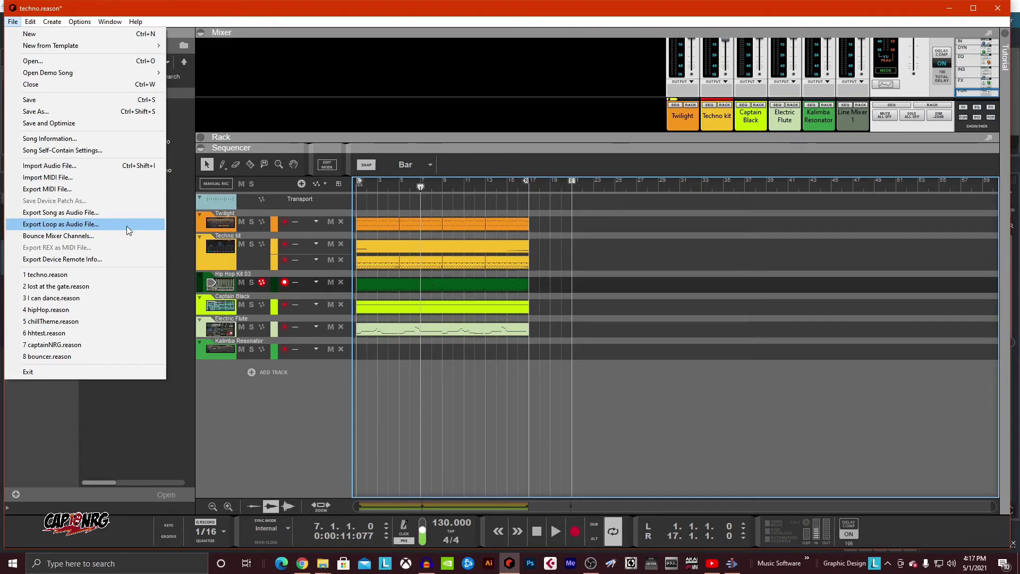
Bounce mixer channels Twilight, Techno kit, Captain Black, Electric Flute, Kalimba Resonator and Line Mixer 1 over the whole song
click(78, 236)
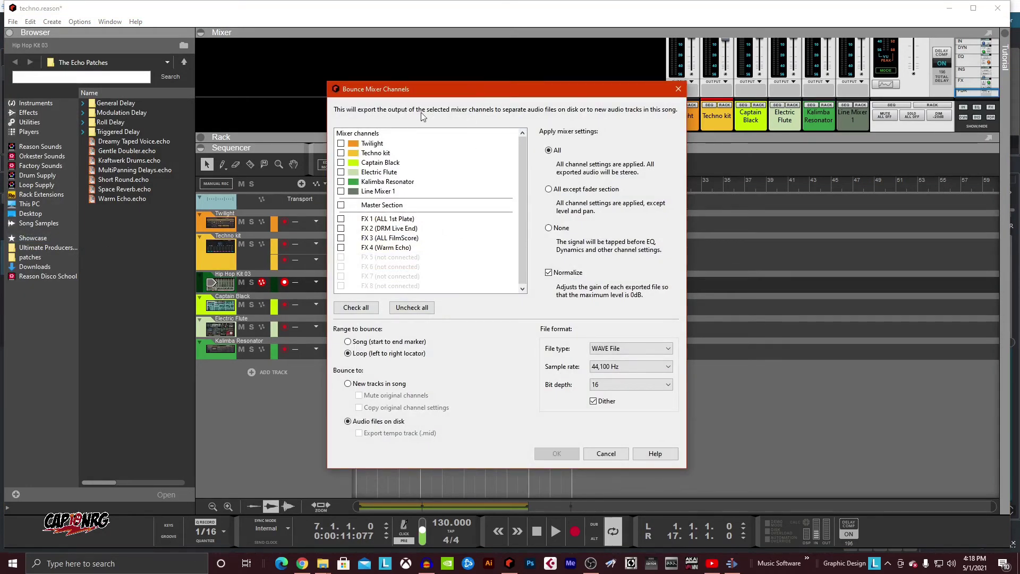
drag(448, 89, 619, 74)
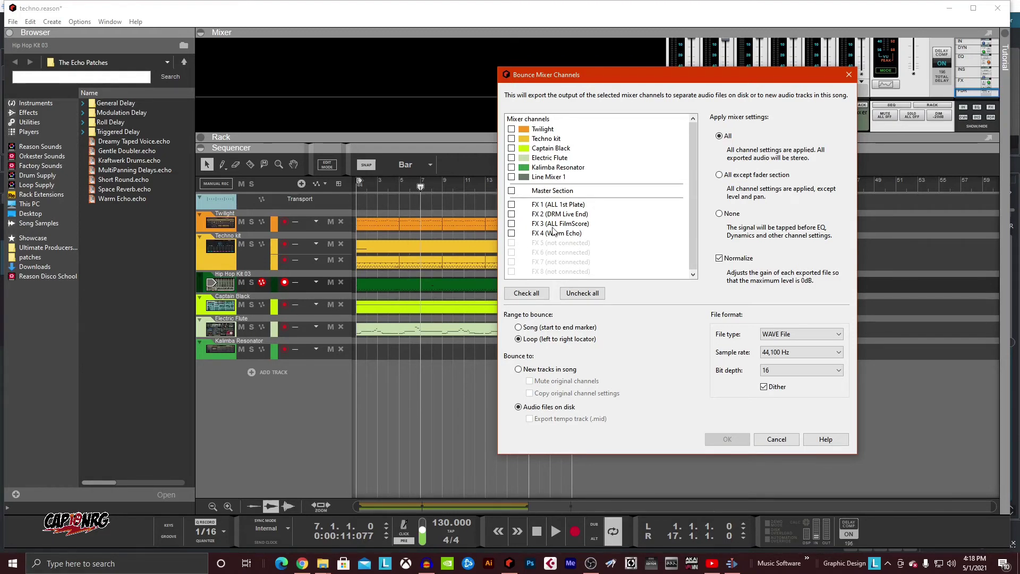
click(511, 129)
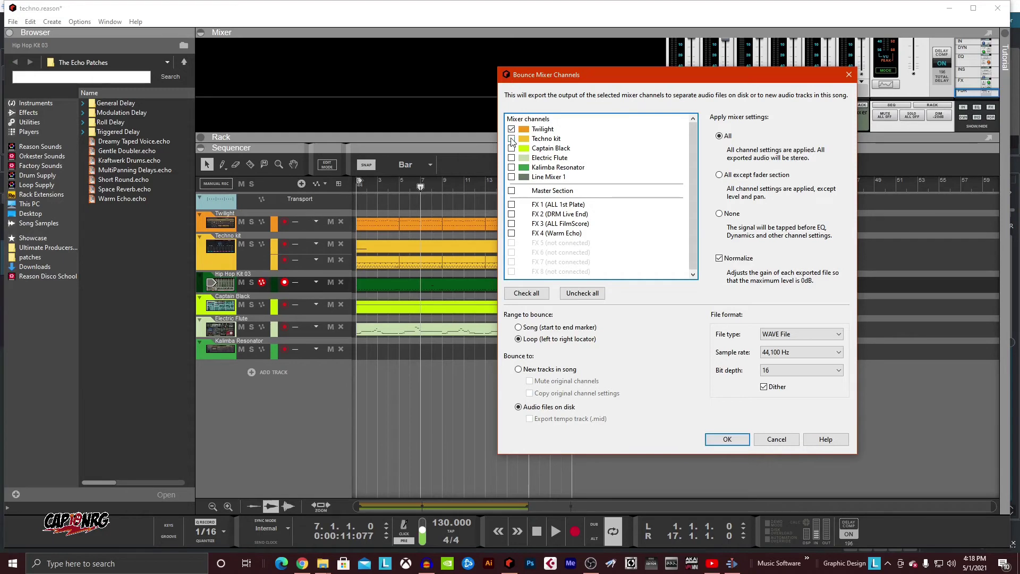
click(511, 139)
click(512, 149)
click(511, 158)
click(511, 168)
click(511, 177)
drag(600, 75, 658, 79)
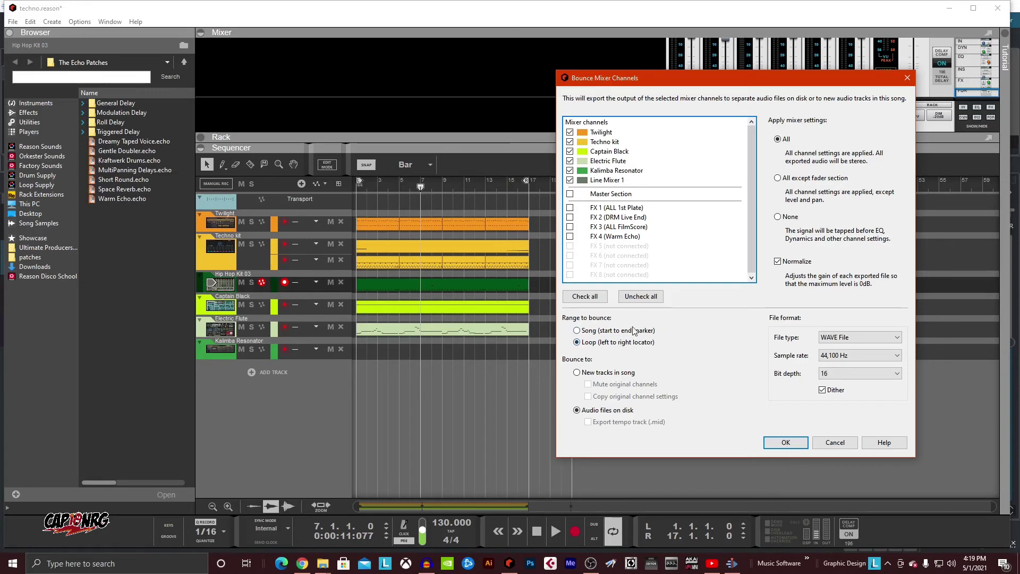
click(590, 331)
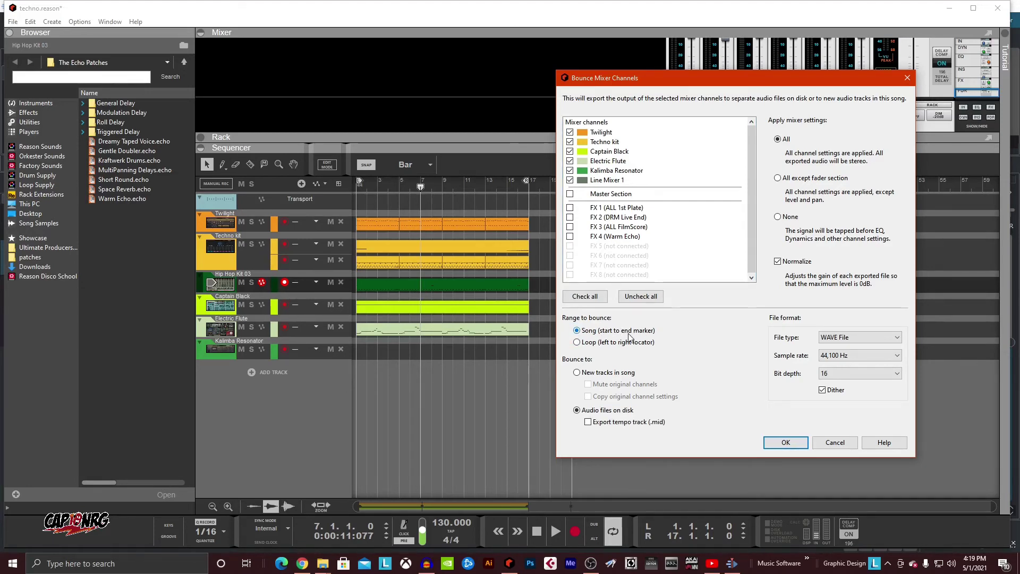
Keep the bounce range on Song rather than Loop and confirm the channel-bounce settings
drag(630, 83, 797, 104)
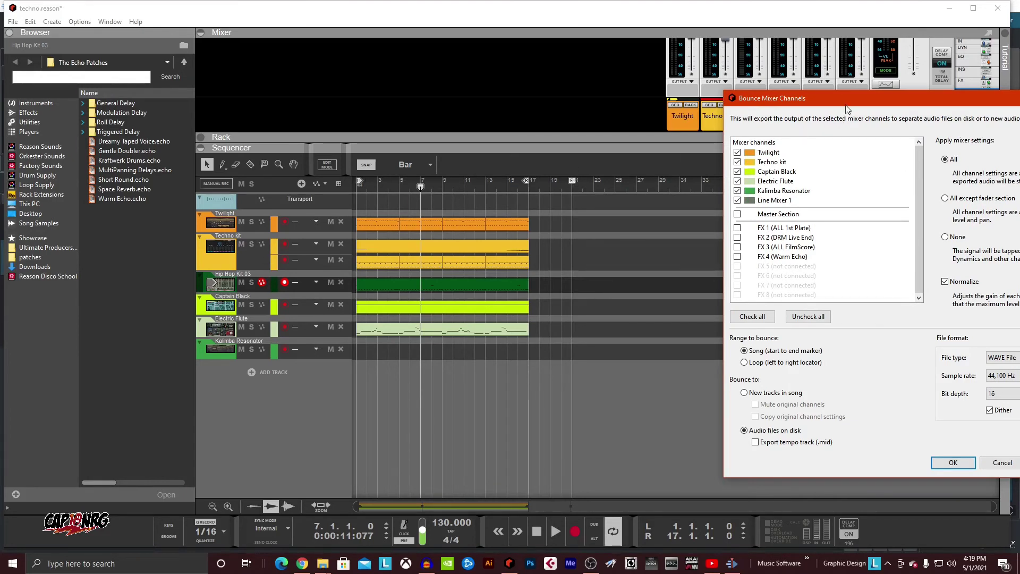
drag(836, 99, 638, 40)
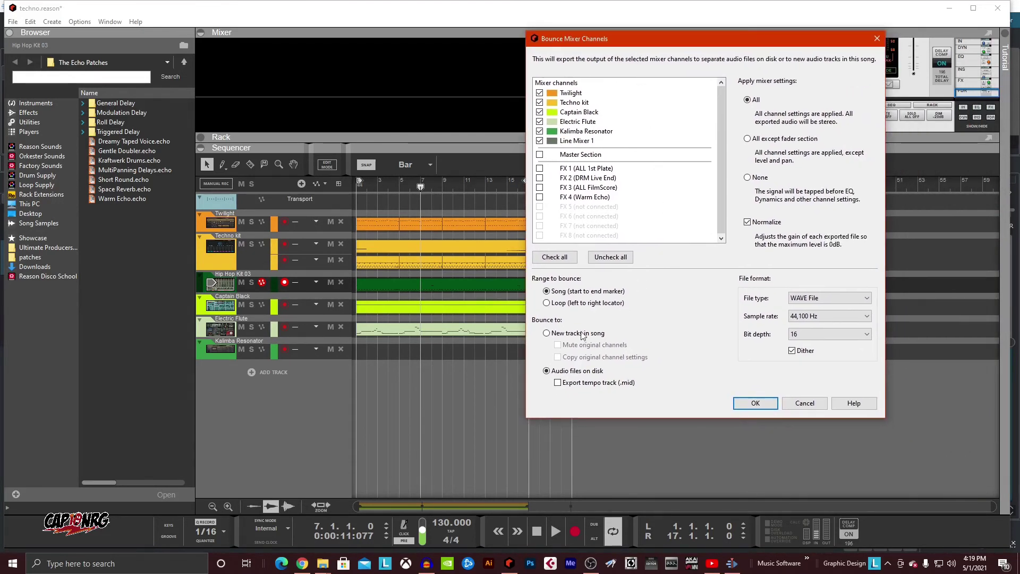
click(588, 304)
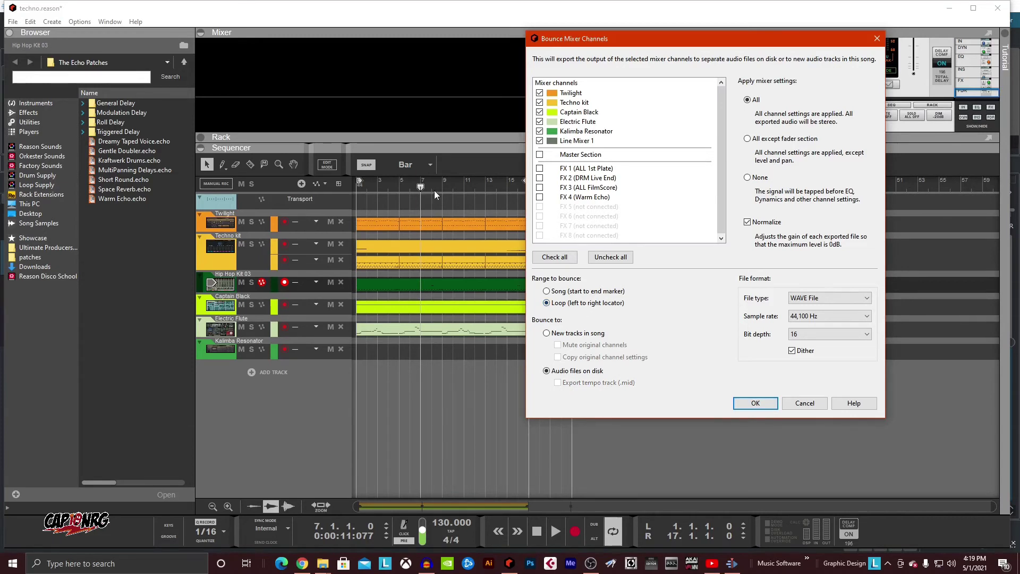
drag(664, 44, 756, 72)
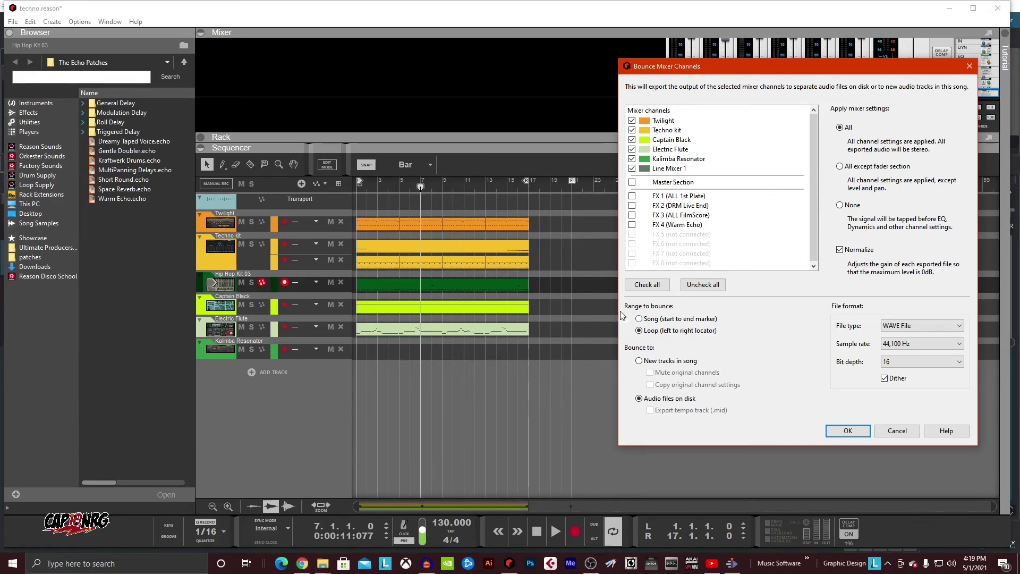
click(676, 320)
click(845, 431)
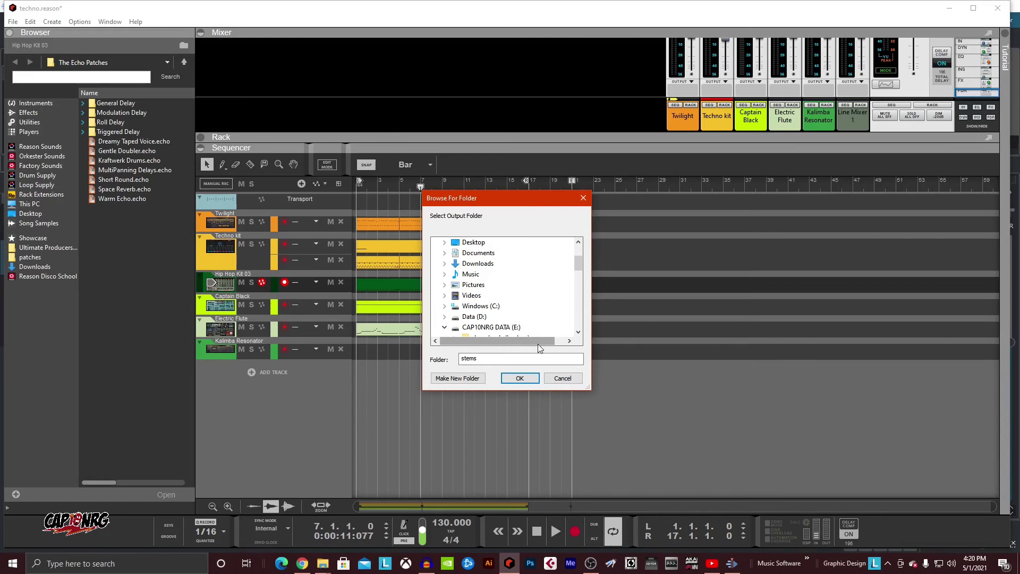
Create a new stems_202105 folder on CAP10NRG DATA (E:) and bounce the stems into it
click(495, 328)
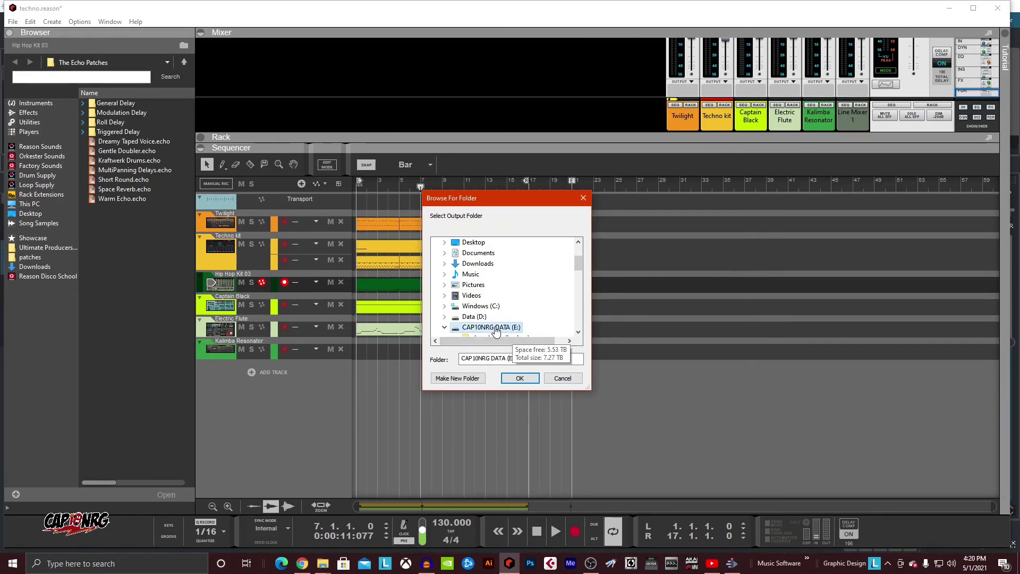
click(459, 378)
text(s)
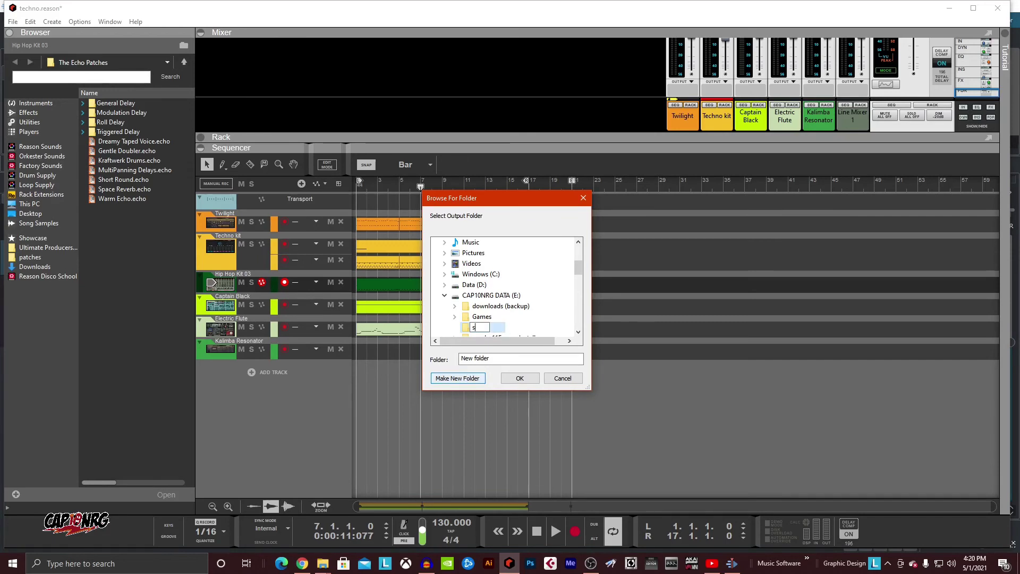
text(tems_2020)
text(15)
key(Return)
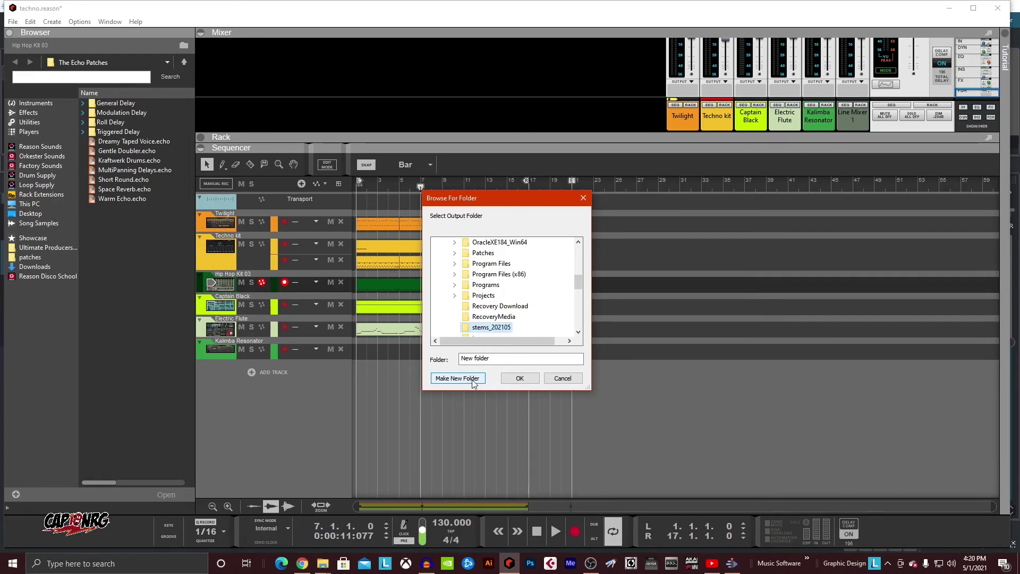
click(519, 378)
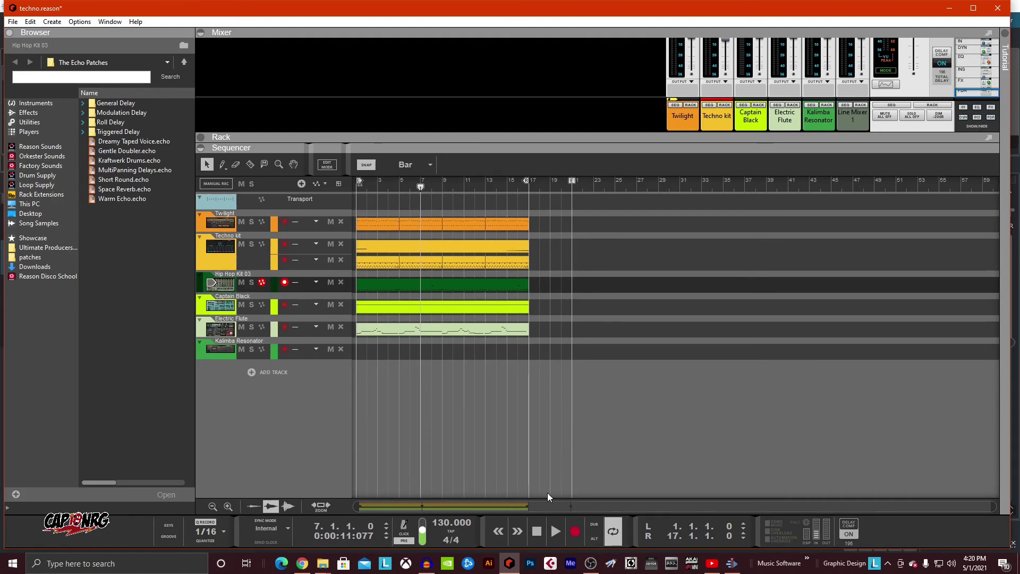
In File Explorer, open the Bounce techno folder inside stems_202105 on CAP10NRG DATA (E:)
click(429, 563)
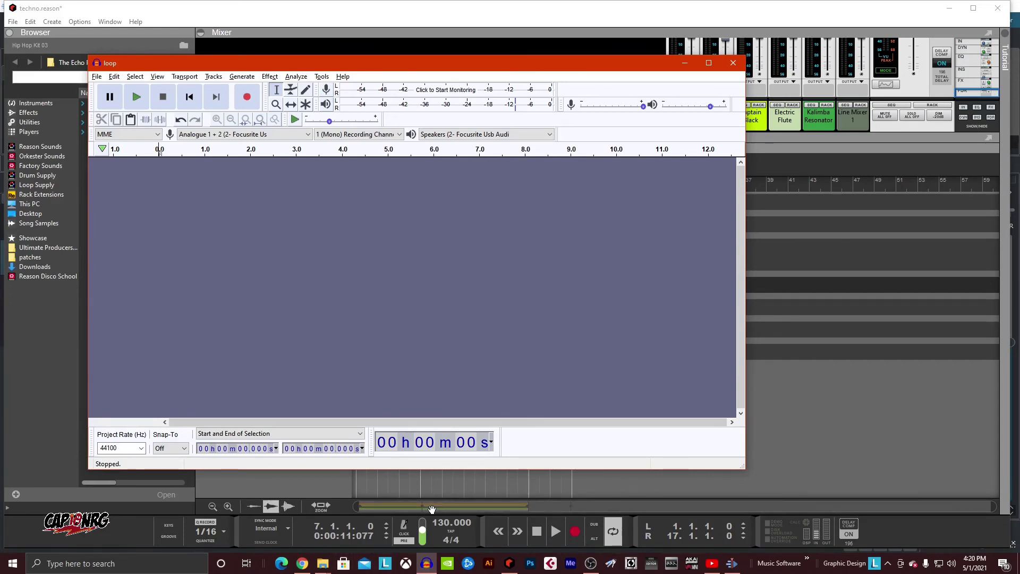
key(alt+Tab)
click(474, 261)
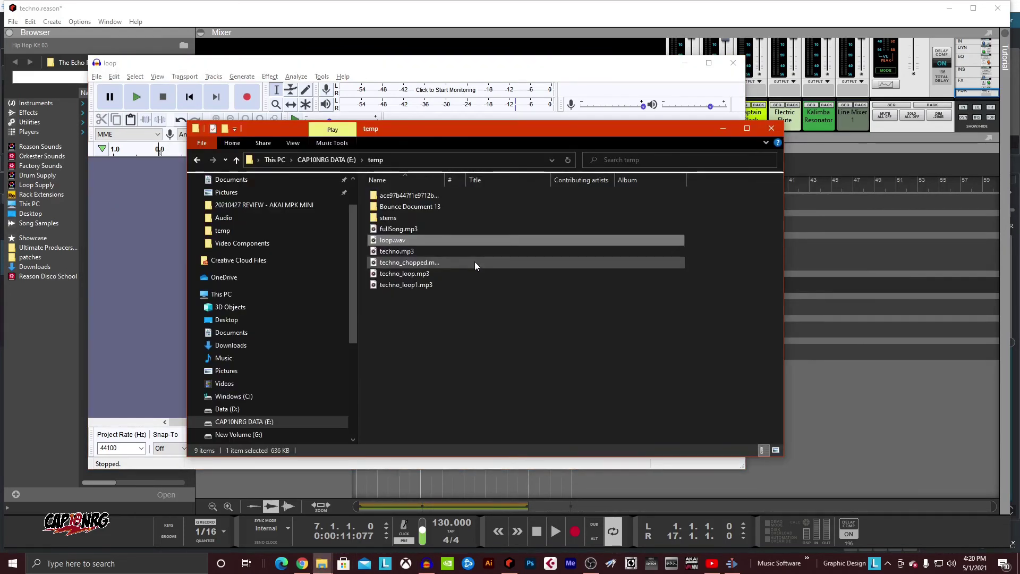
click(327, 160)
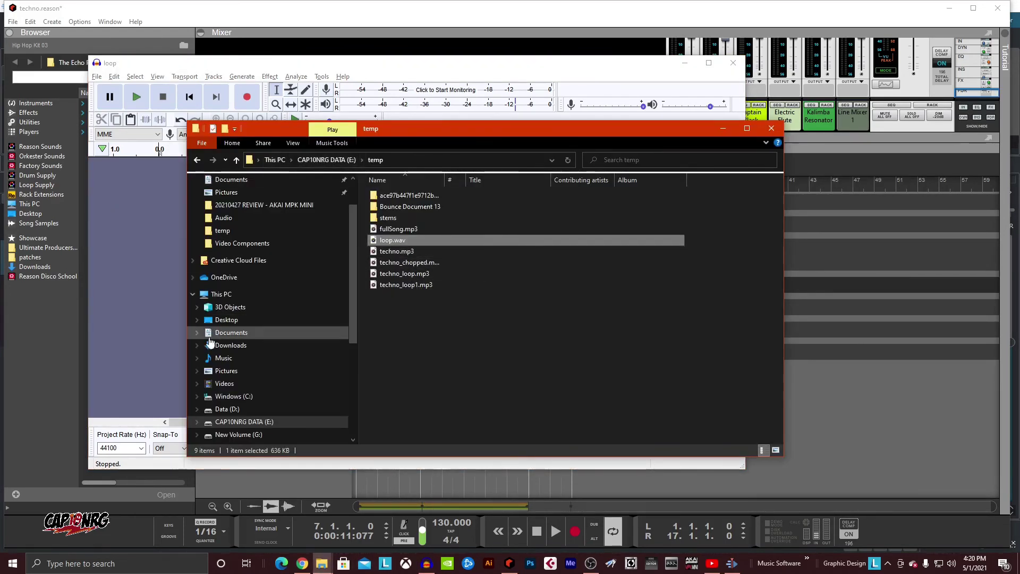
double_click(404, 319)
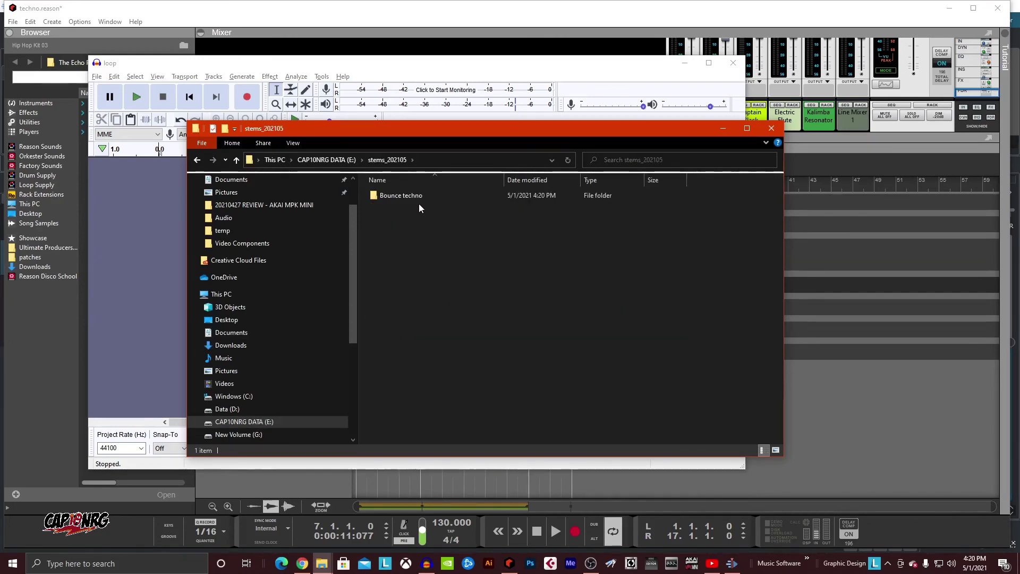
double_click(395, 196)
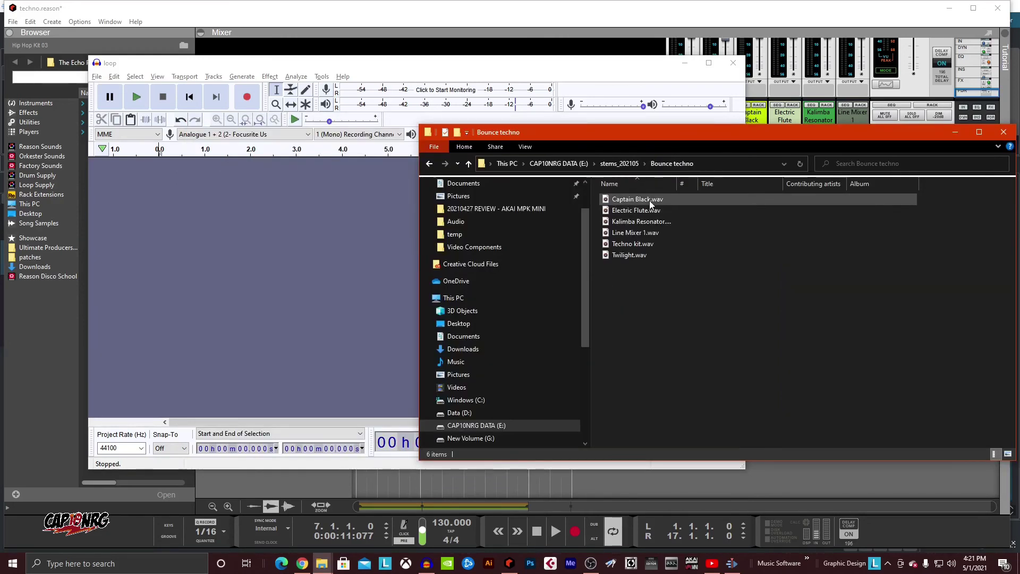
Select all six exported WAV stems and drop them into Audacity
mouse_move(649, 199)
mouse_down()
mouse_move(469, 214)
mouse_move(638, 211)
mouse_up()
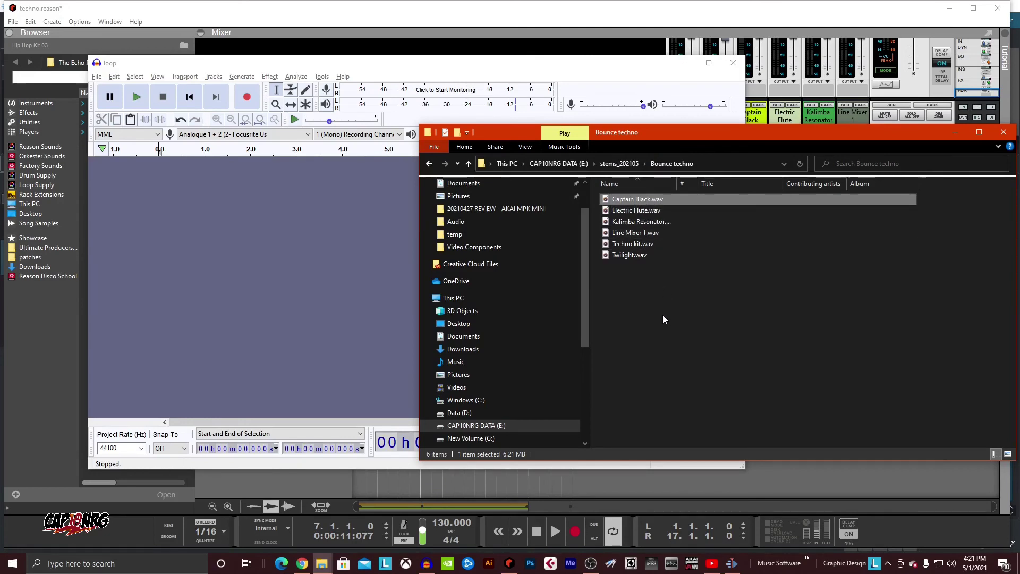
drag(662, 315, 601, 193)
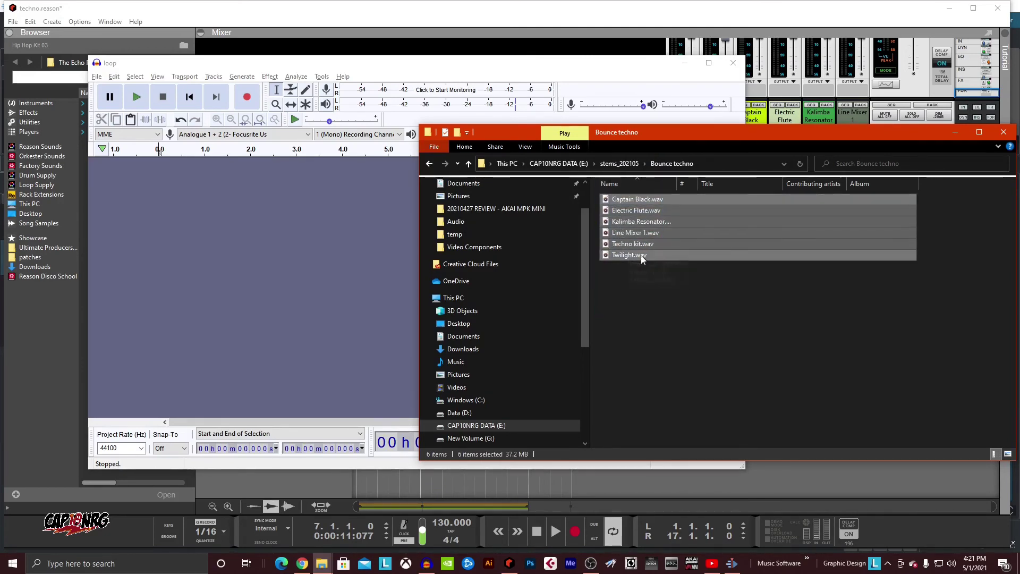
drag(641, 255, 155, 285)
Solo the Twilight stem in Audacity and start playback
click(285, 332)
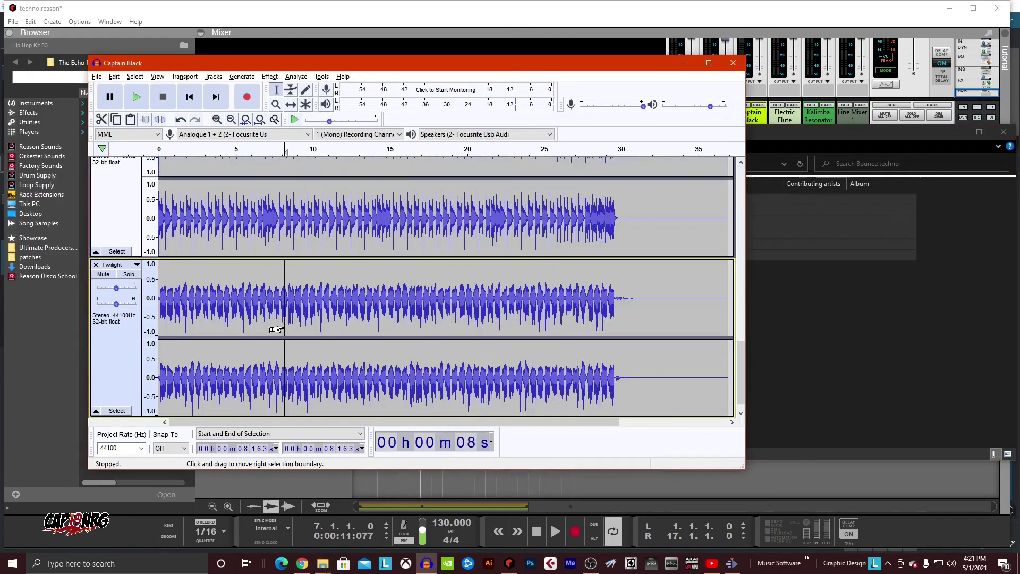
scroll(298, 335, up, 10)
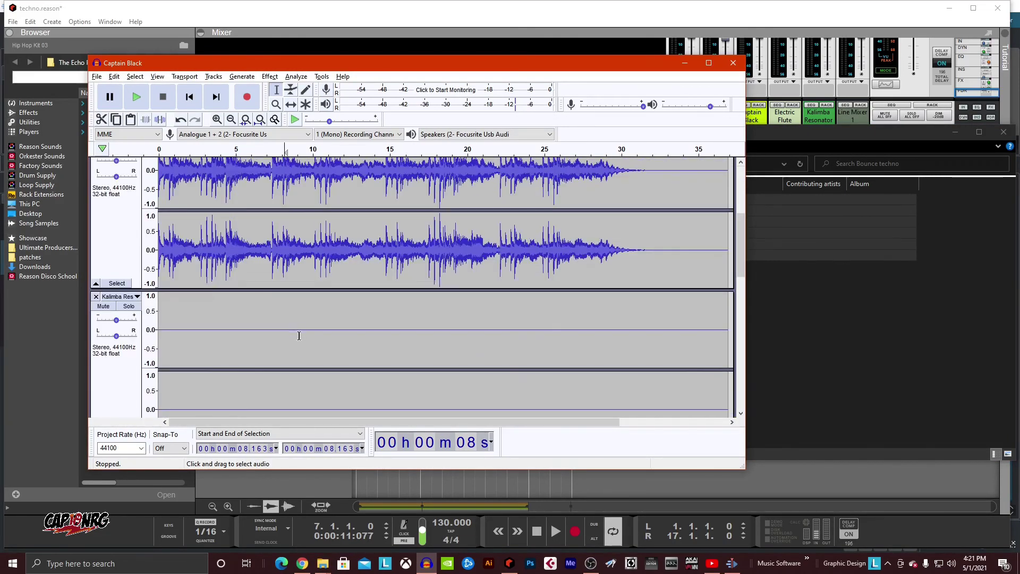
scroll(301, 336, down, 10)
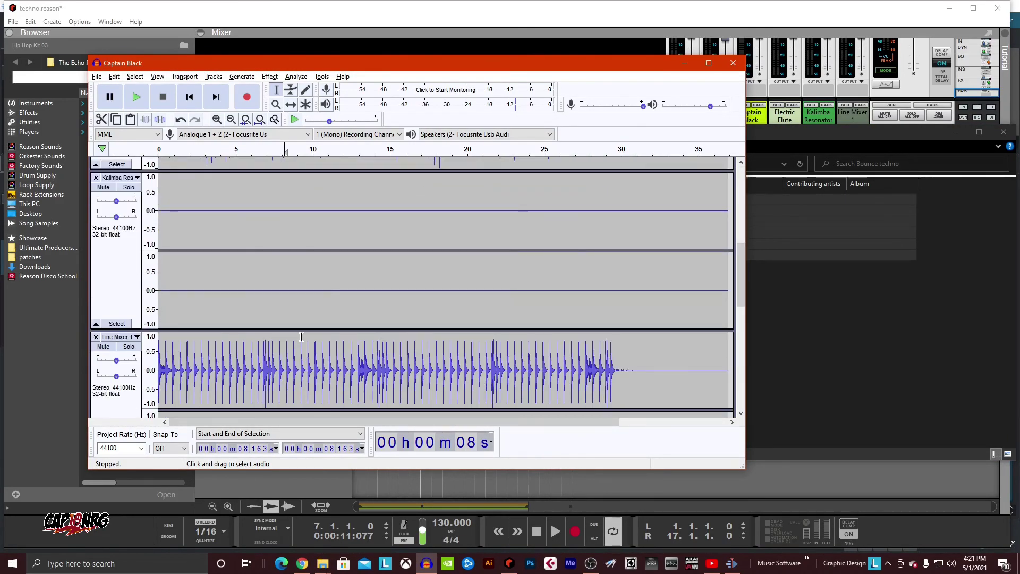
click(129, 258)
key(space)
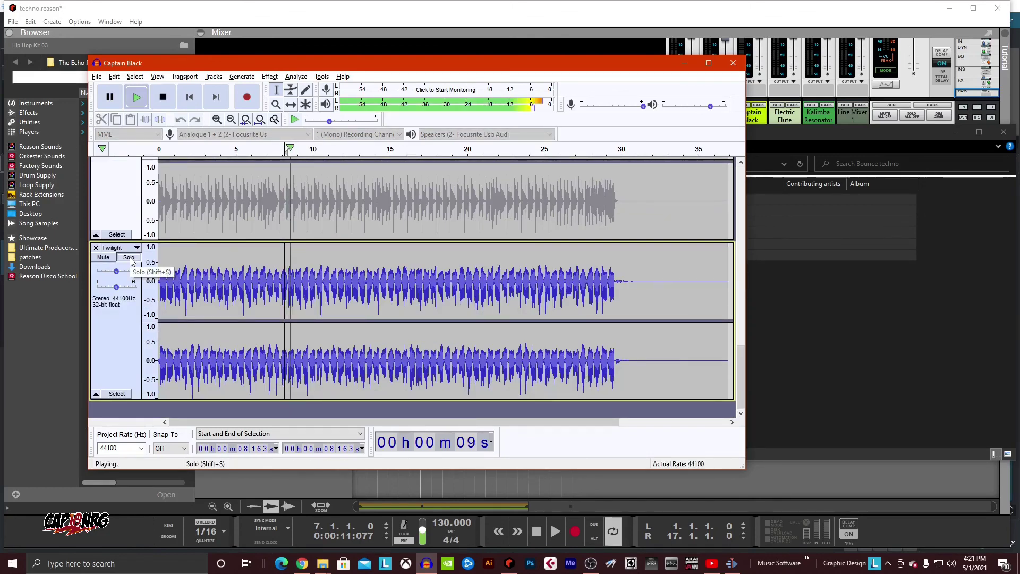
Solo the Techno kit stem, then Line Mixer 1, and stop playback
scroll(201, 239, up, 3)
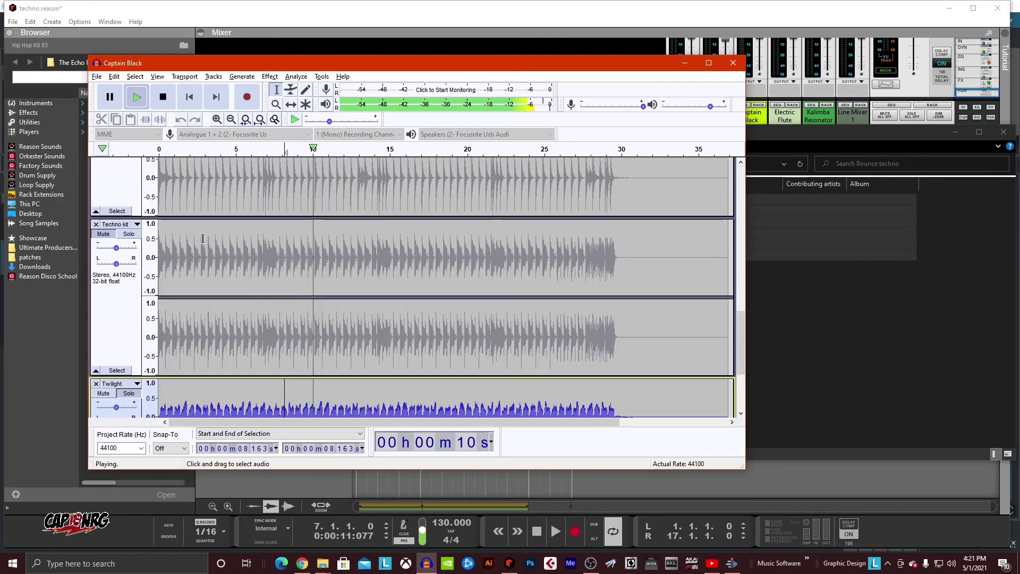
click(127, 234)
scroll(132, 212, up, 3)
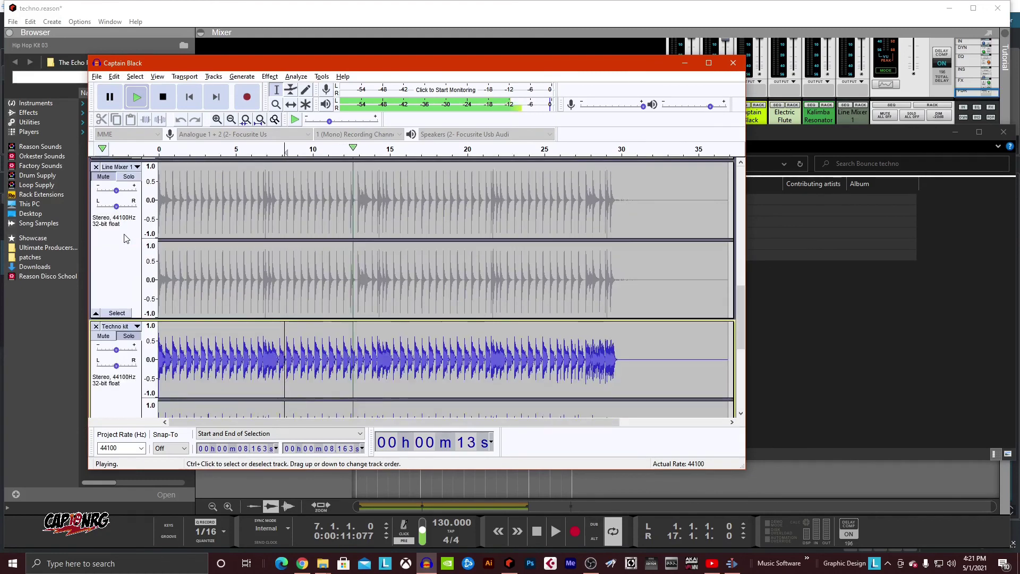
click(128, 177)
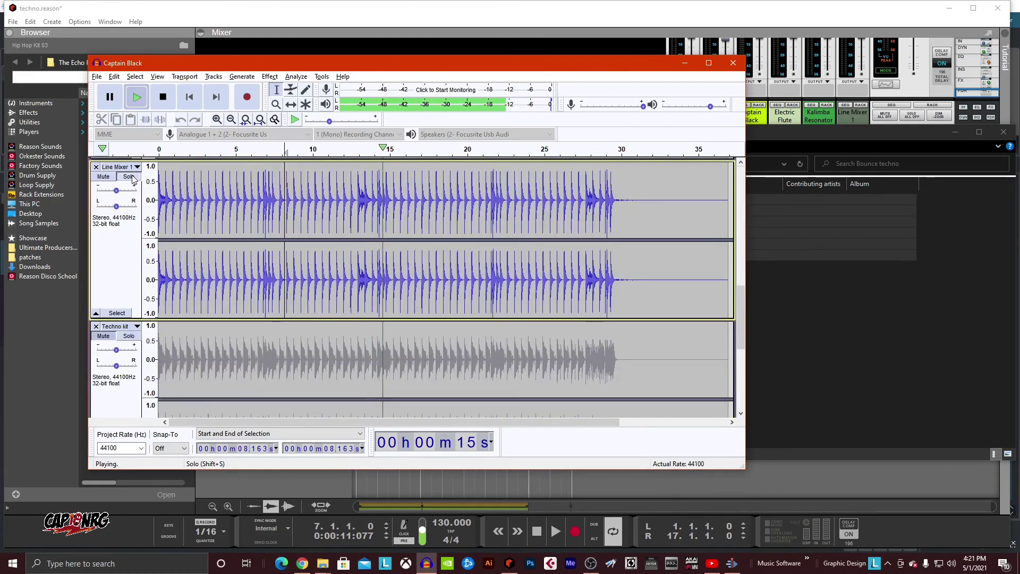
scroll(139, 197, up, 3)
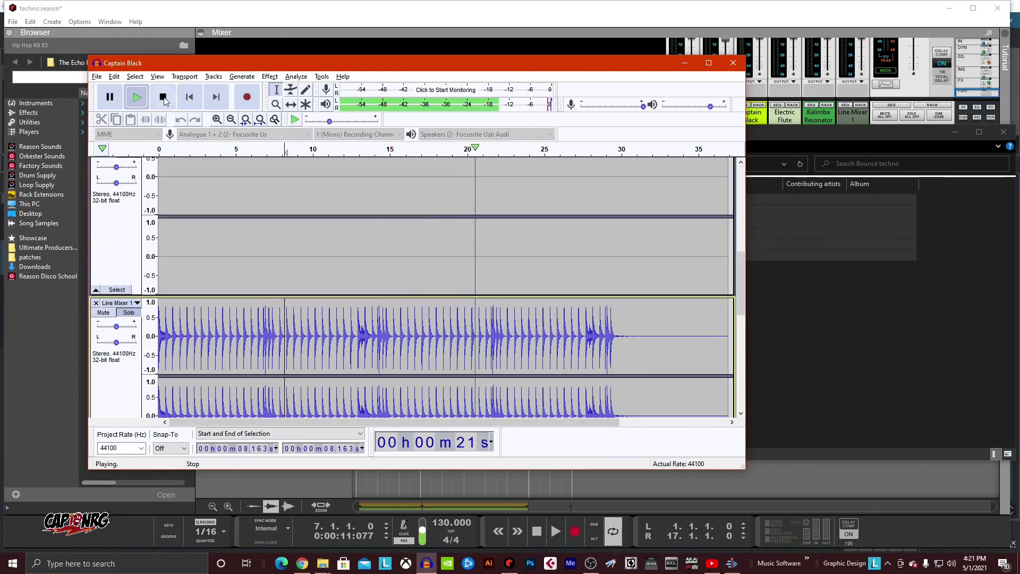
key(space)
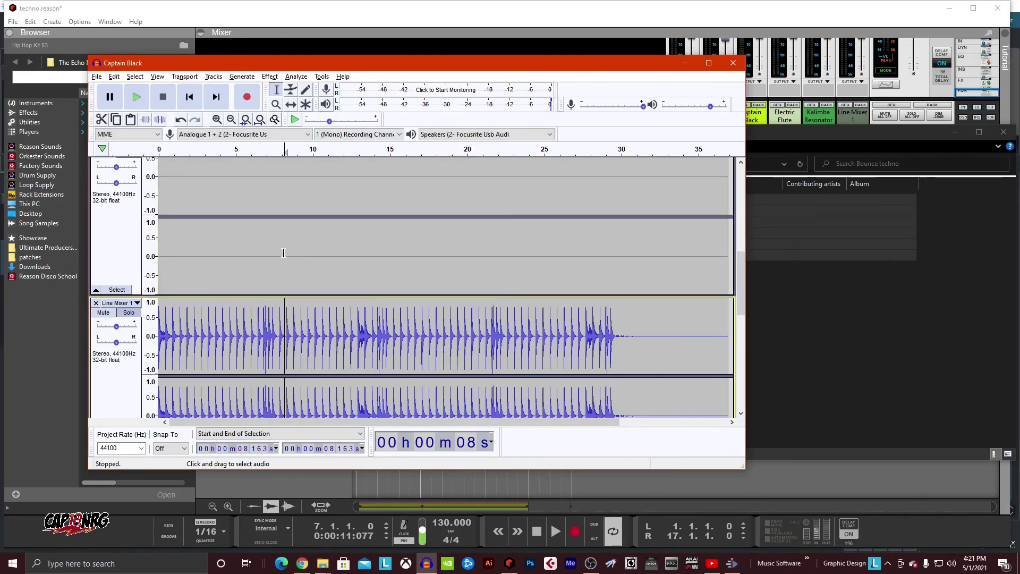
scroll(284, 250, down, 5)
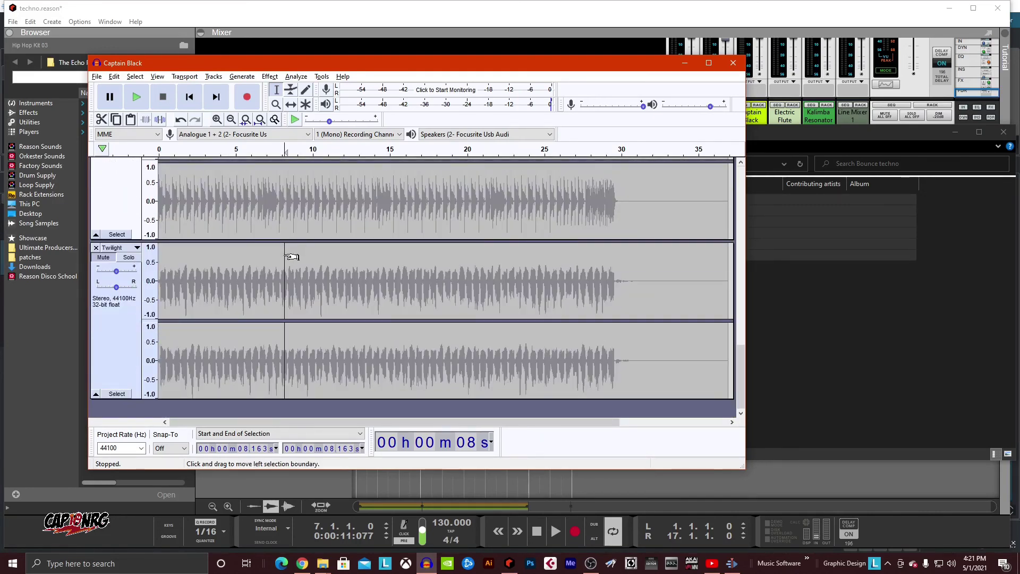